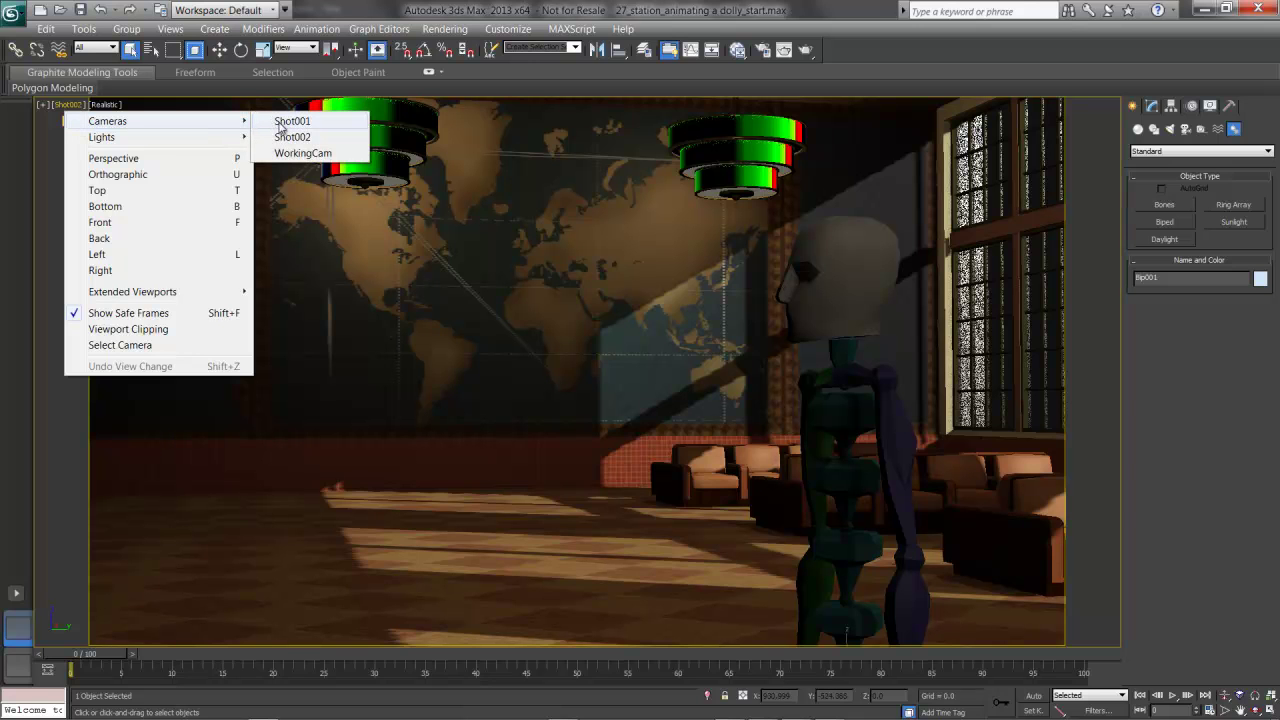
View the scene through the Shot001 camera, then select that camera and its target.
left_click(281, 122)
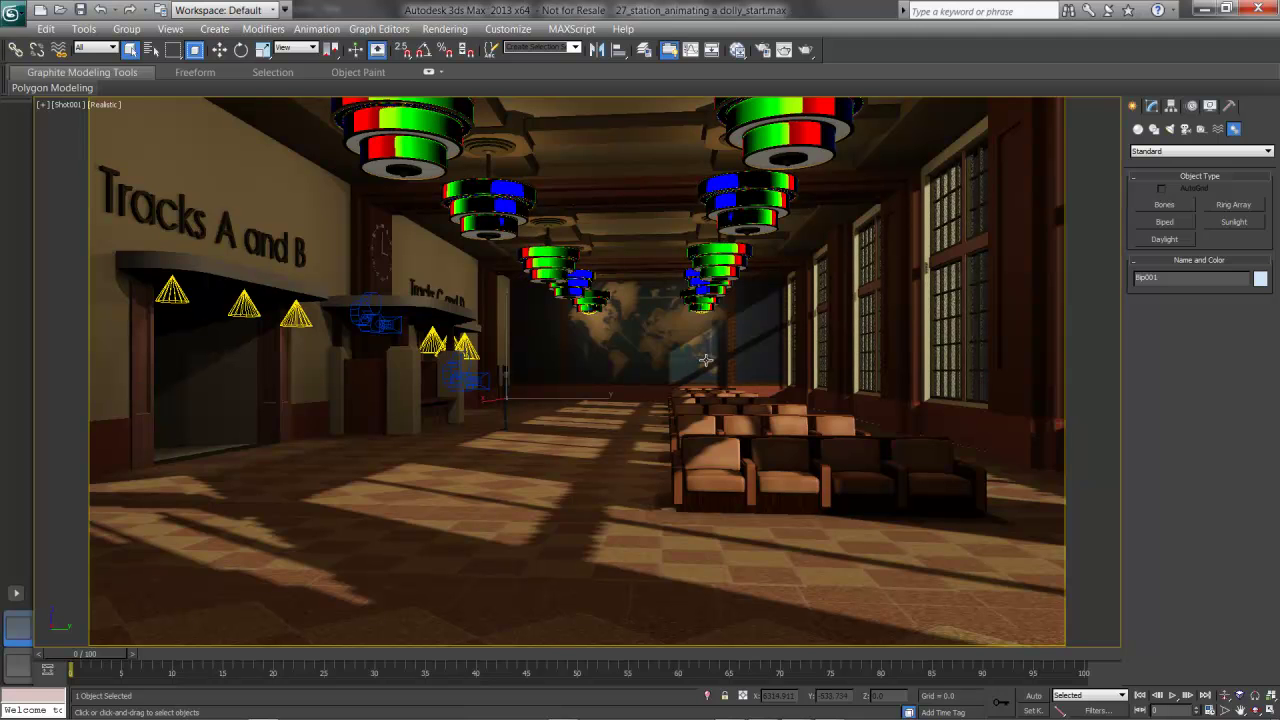
left_click(60, 109)
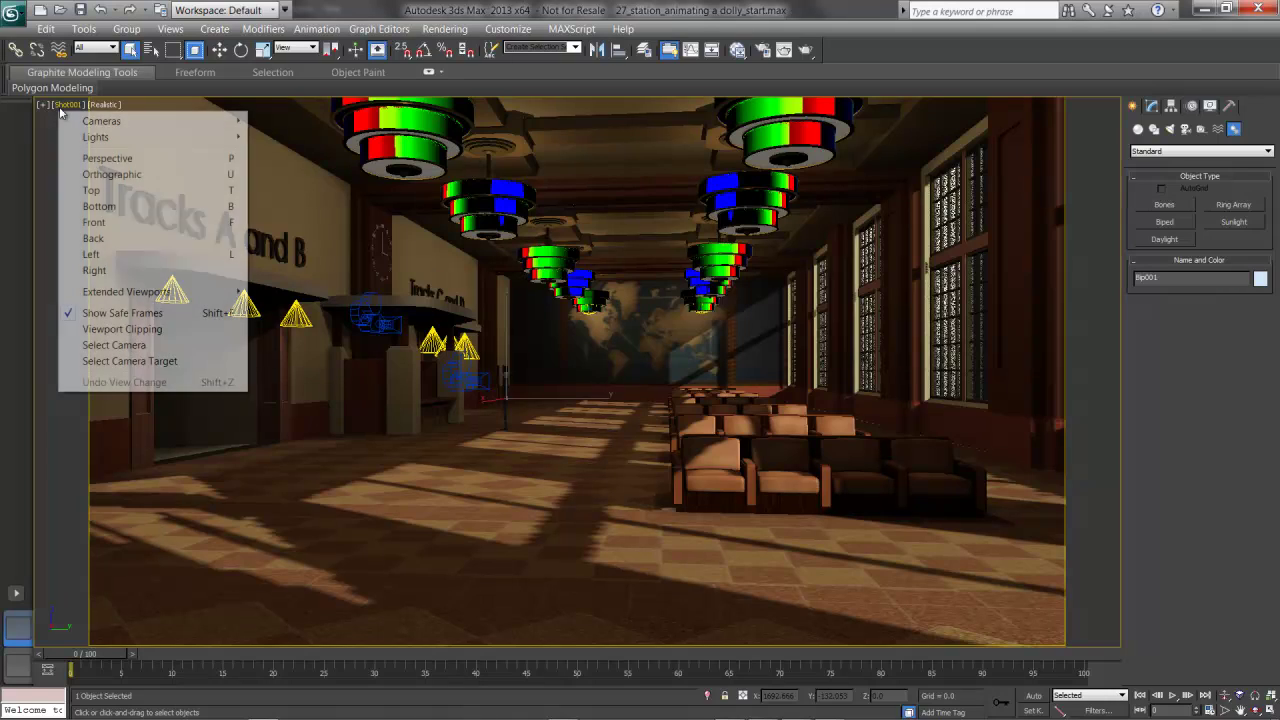
left_click(193, 345)
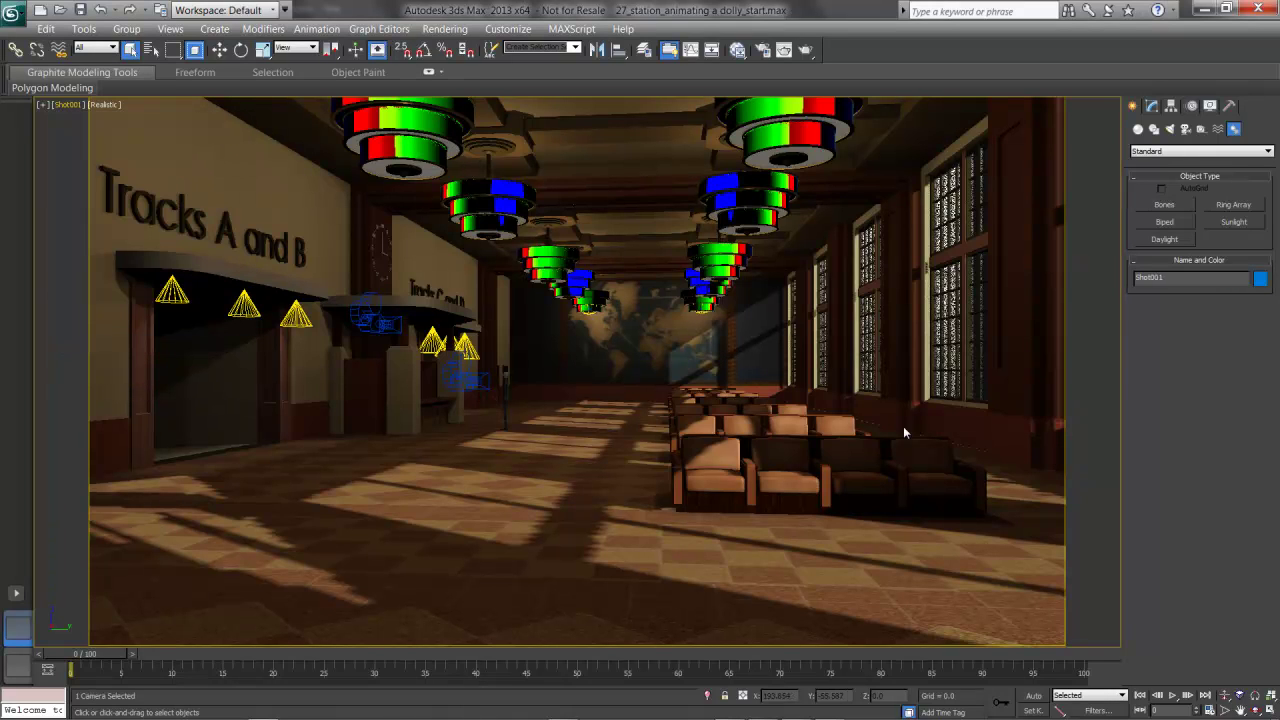
right_click(769, 339)
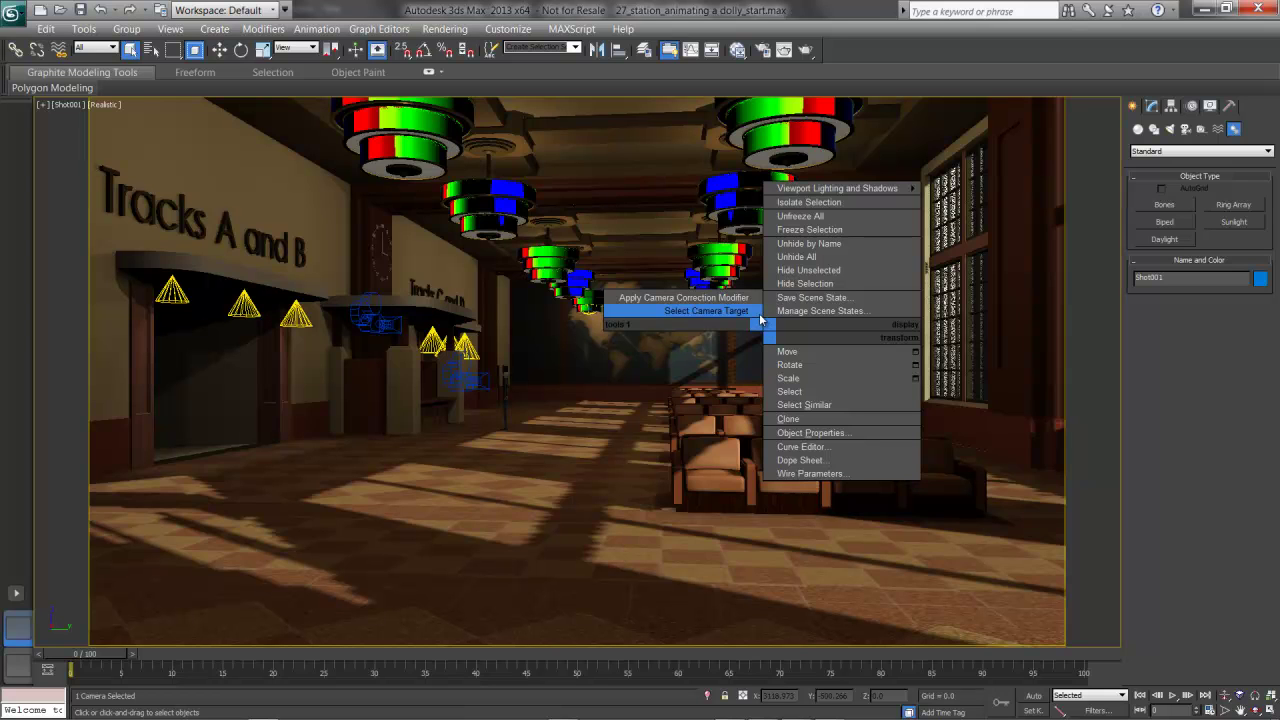
left_click(760, 318)
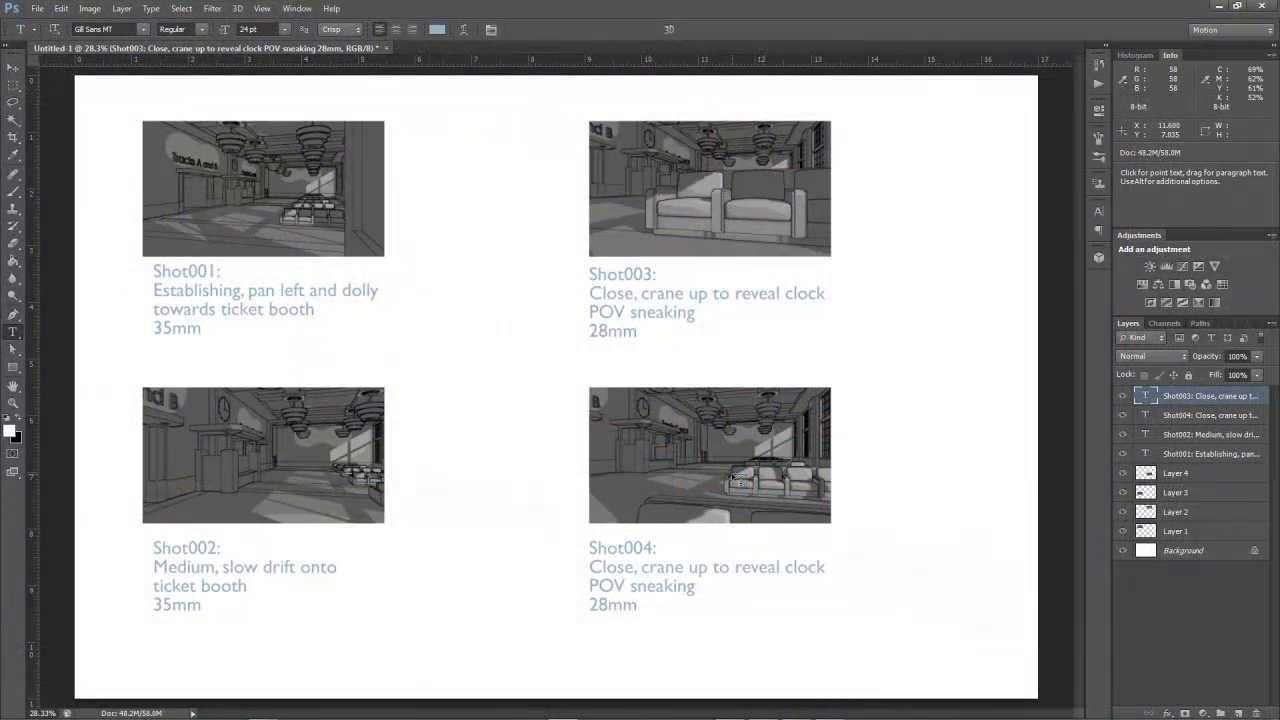
Switch to the Photoshop storyboard and examine the Shot001 and Shot002 frames with their camera move and lens notes.
key("z")
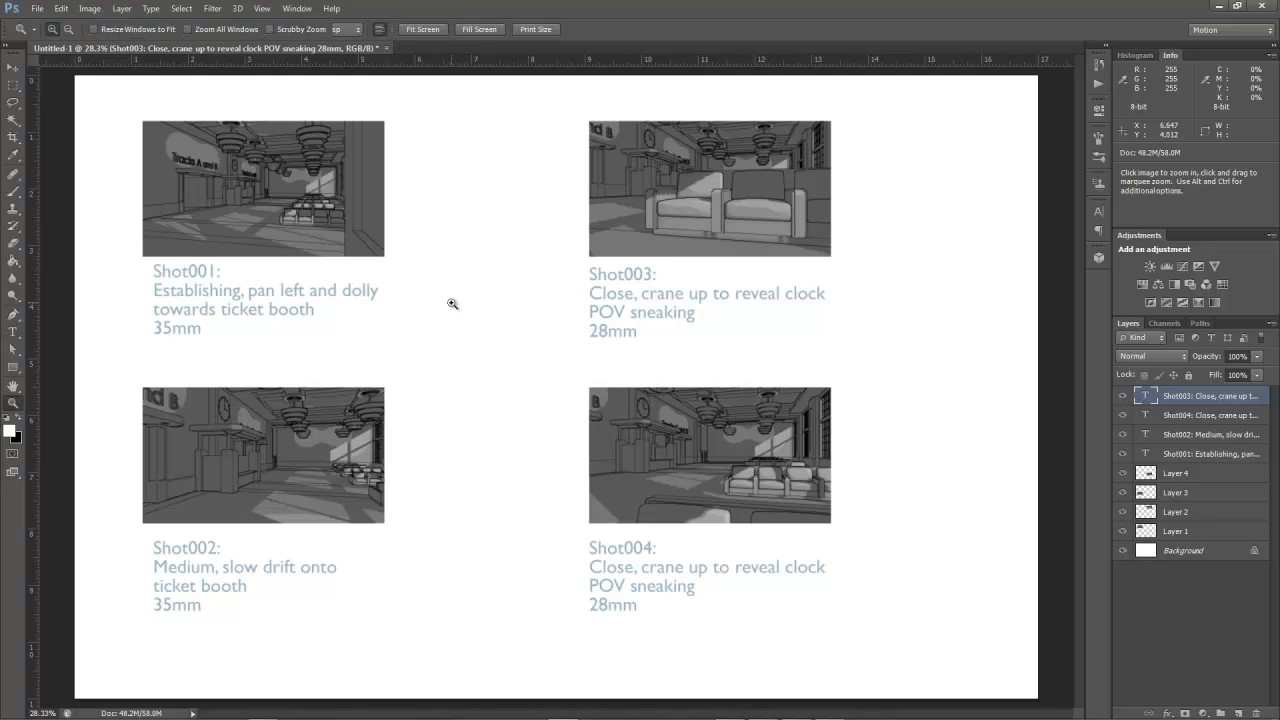
left_click_drag(121, 110, 448, 341)
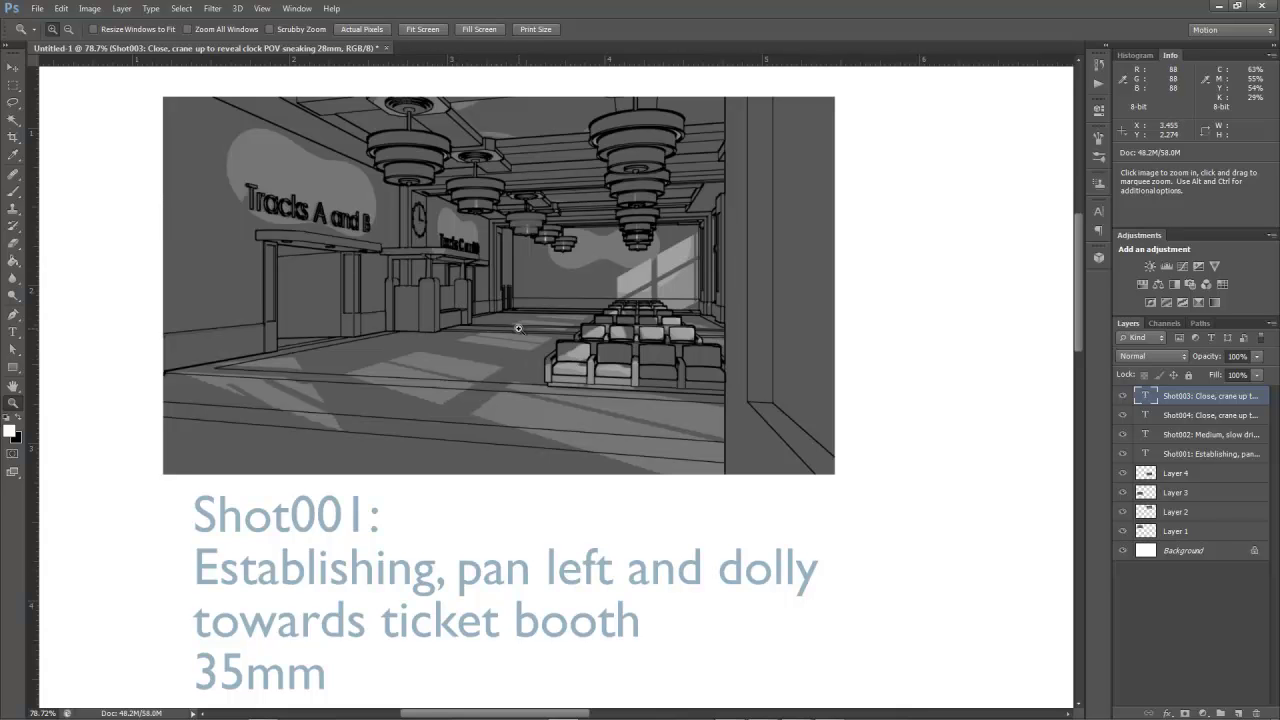
scroll(517, 331, "down", 5)
scroll(517, 331, "down", 10)
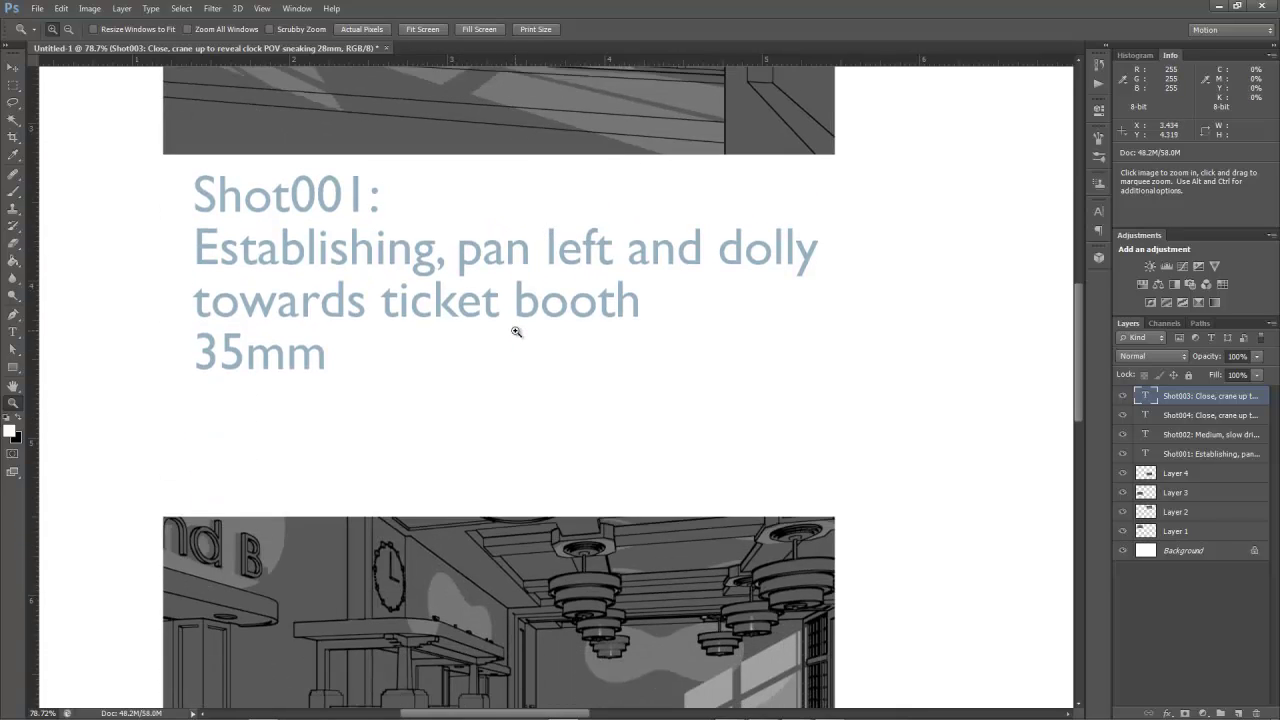
scroll(515, 331, "down", 2)
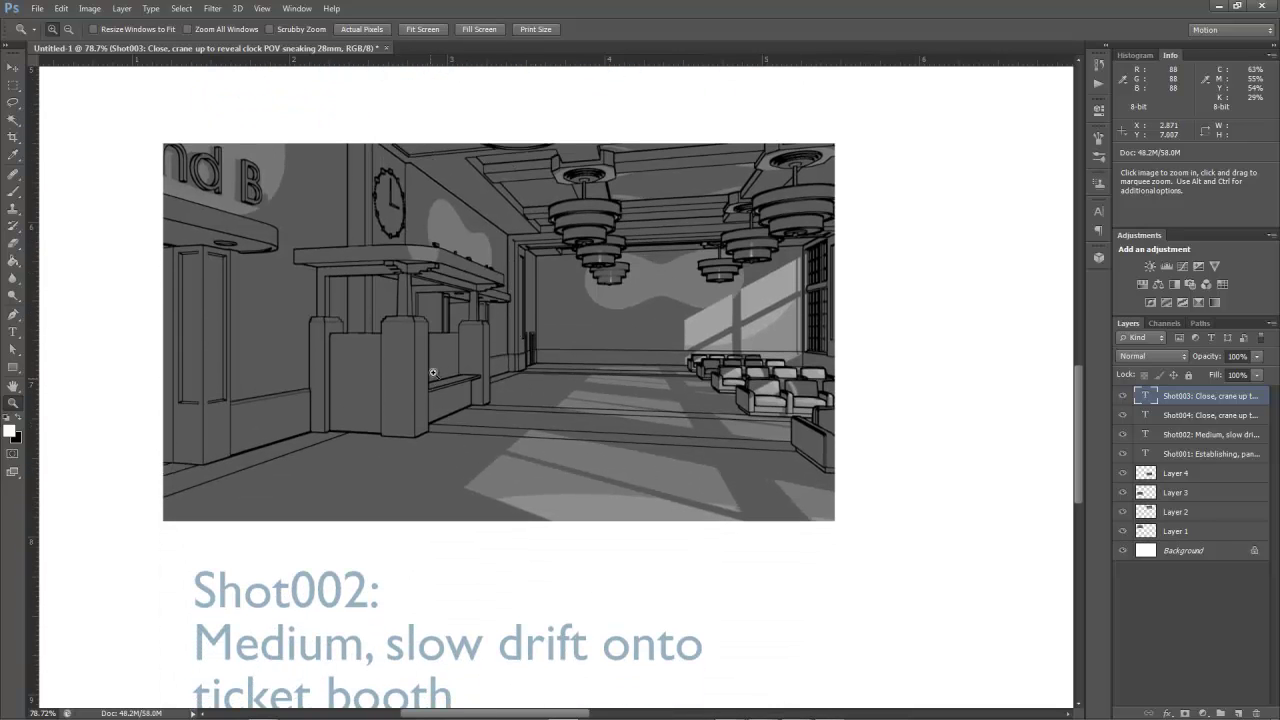
scroll(405, 448, "down", 1)
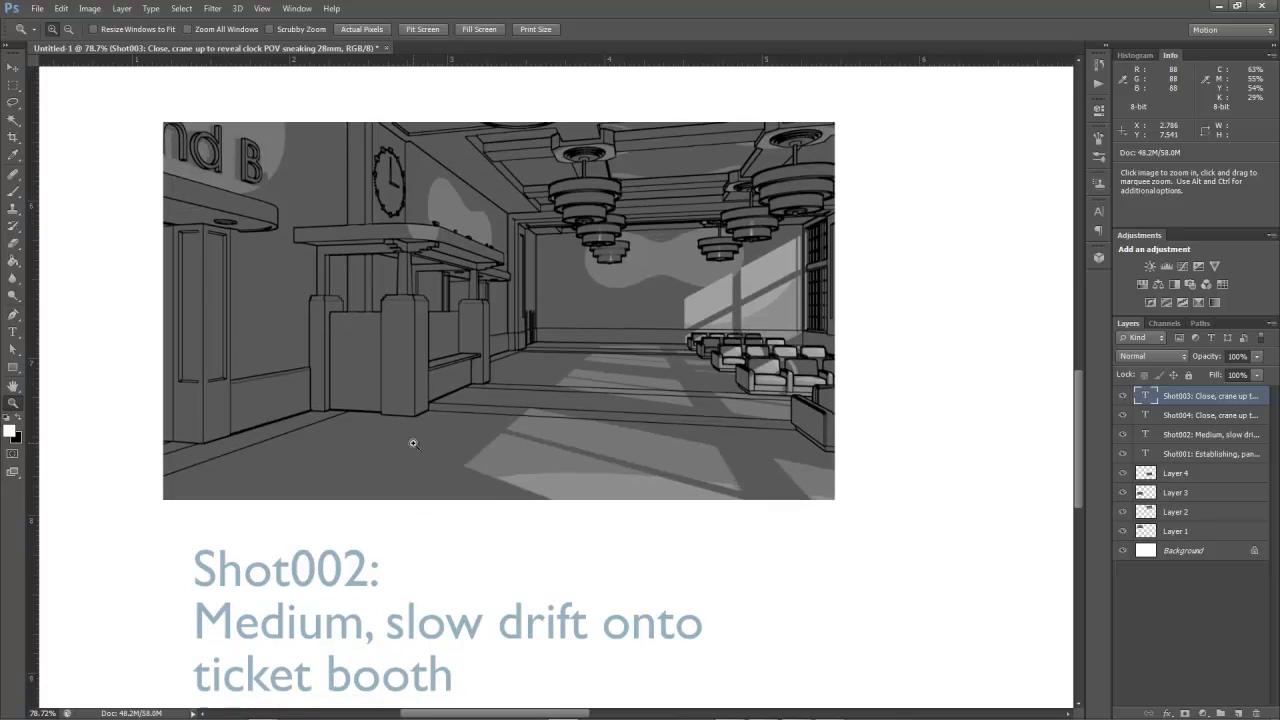
scroll(413, 443, "down", 1)
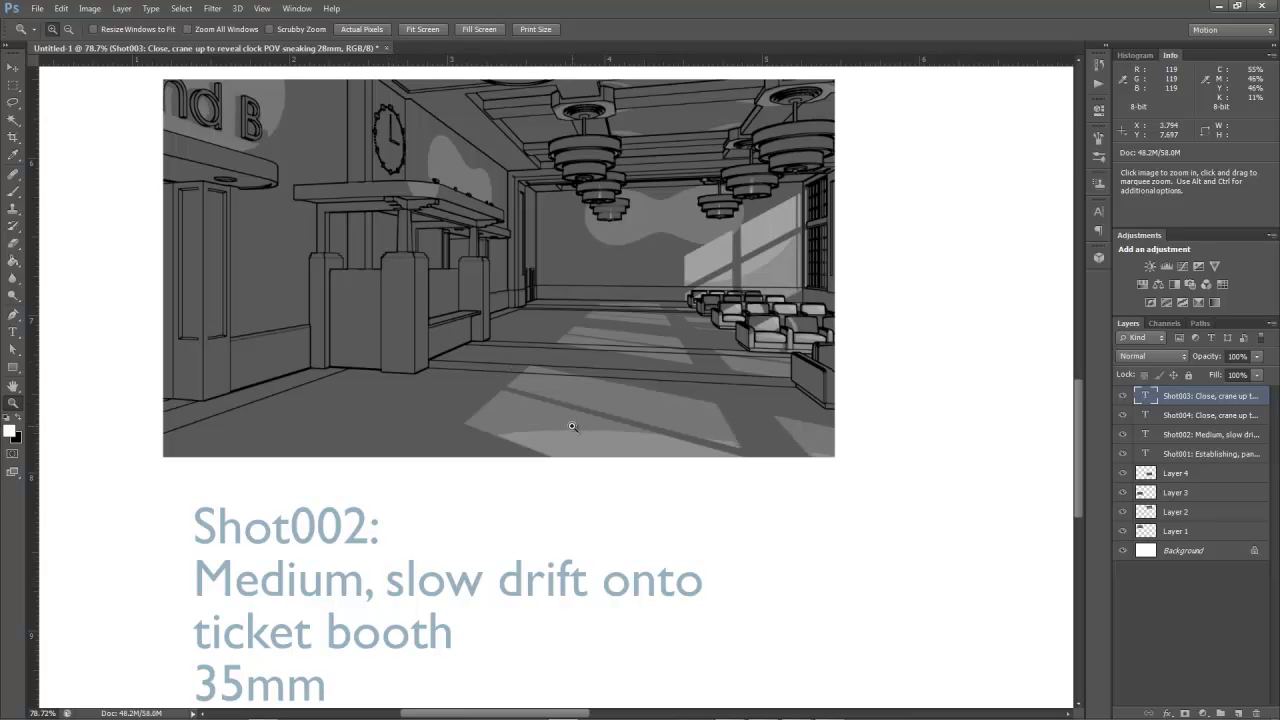
key("h")
left_click_drag(903, 223, 545, 442)
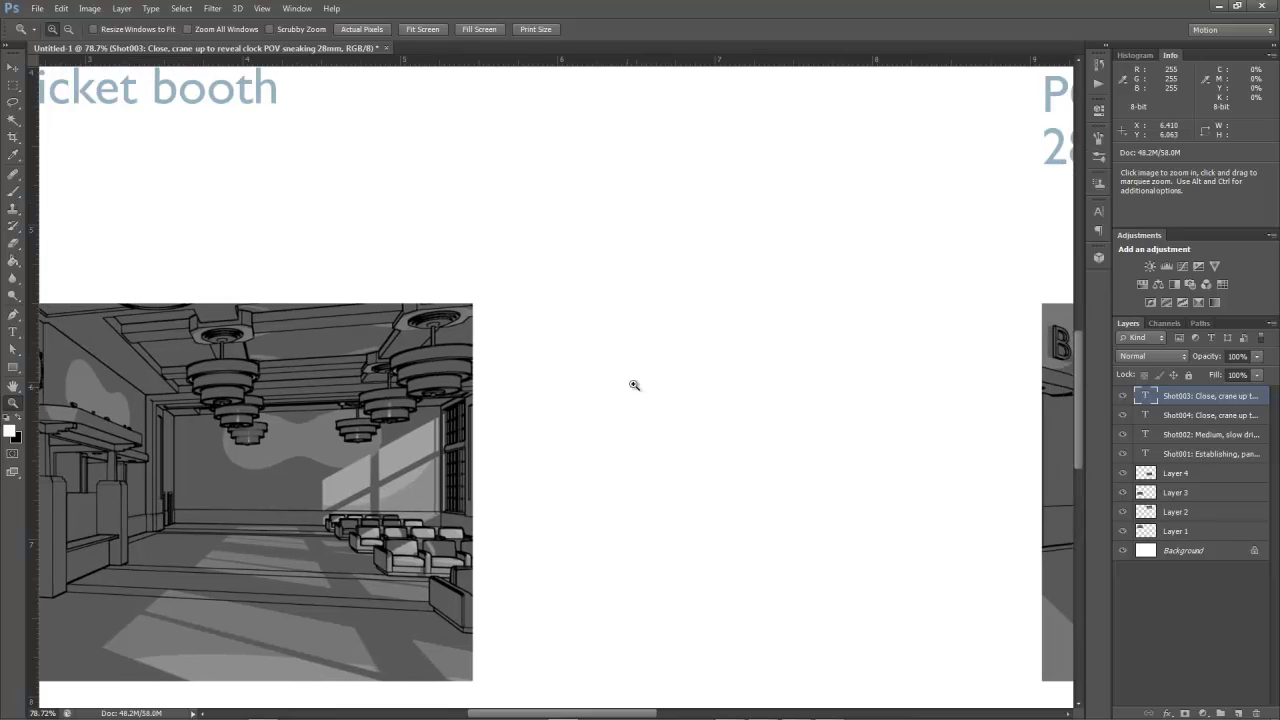
key("ctrl+0")
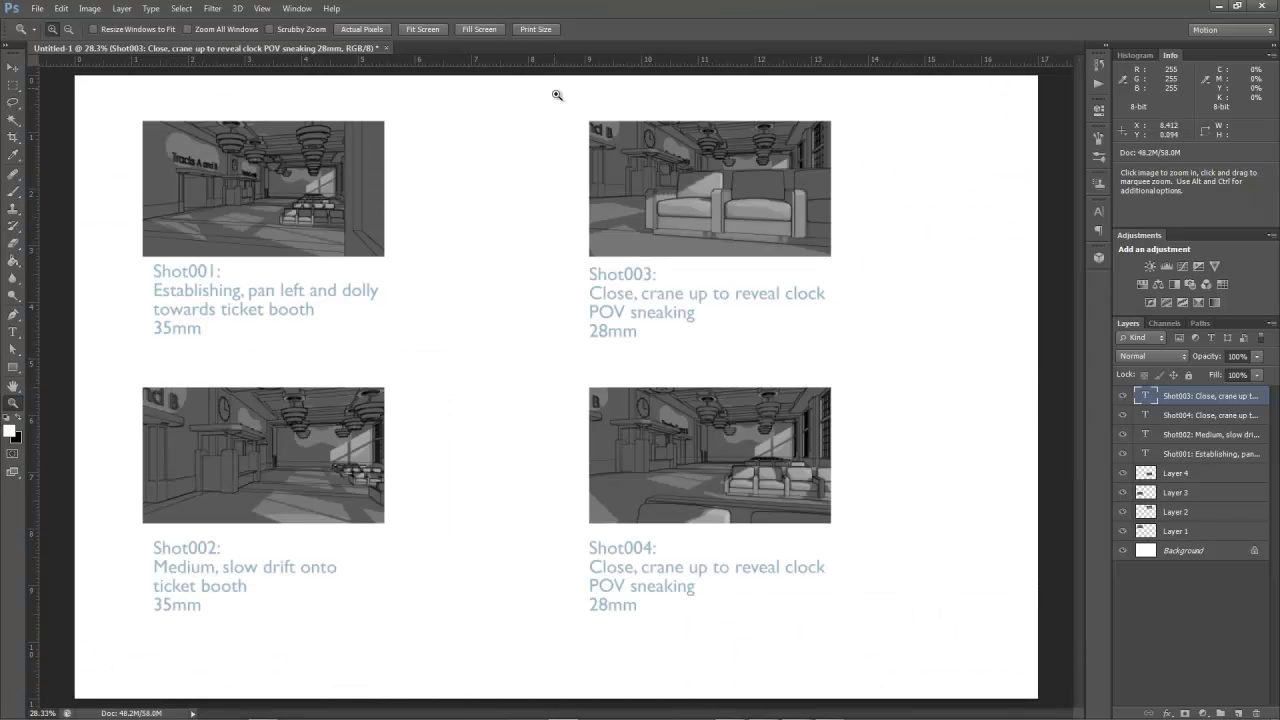
Examine the Shot003 and Shot004 storyboard frames and their camera move and lens notes.
left_click_drag(577, 111, 863, 350)
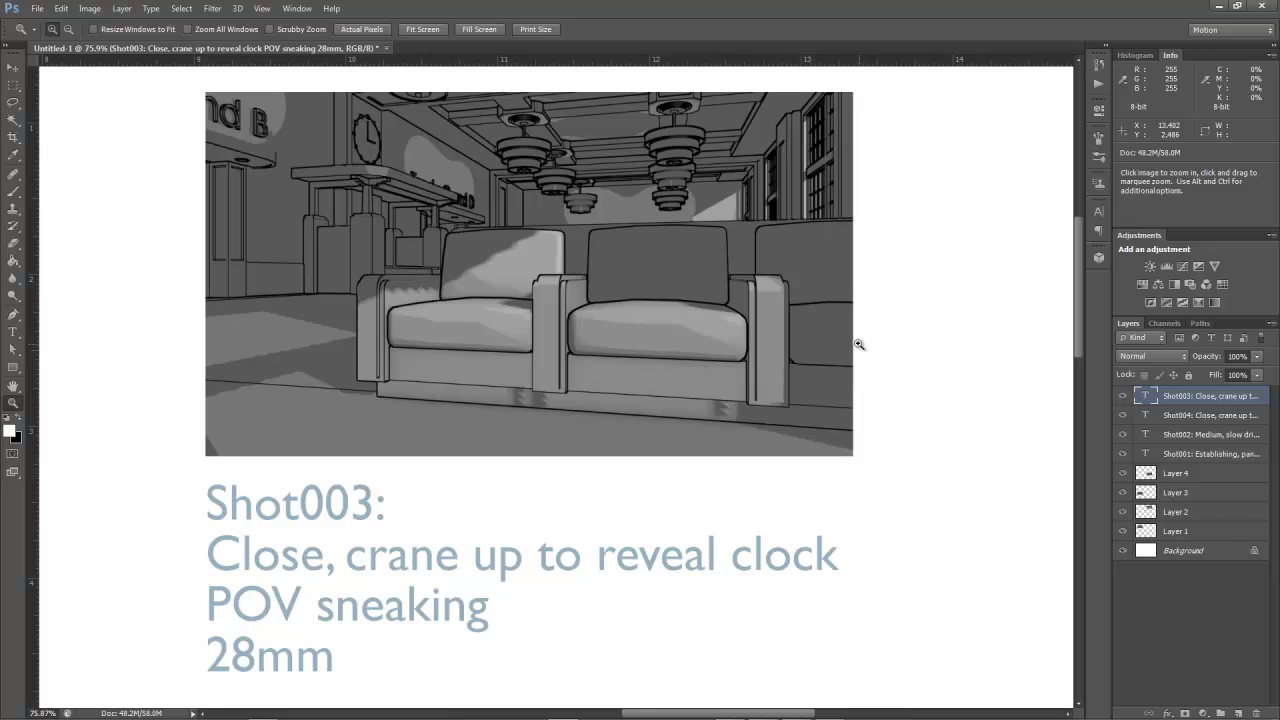
scroll(638, 400, "down", 5)
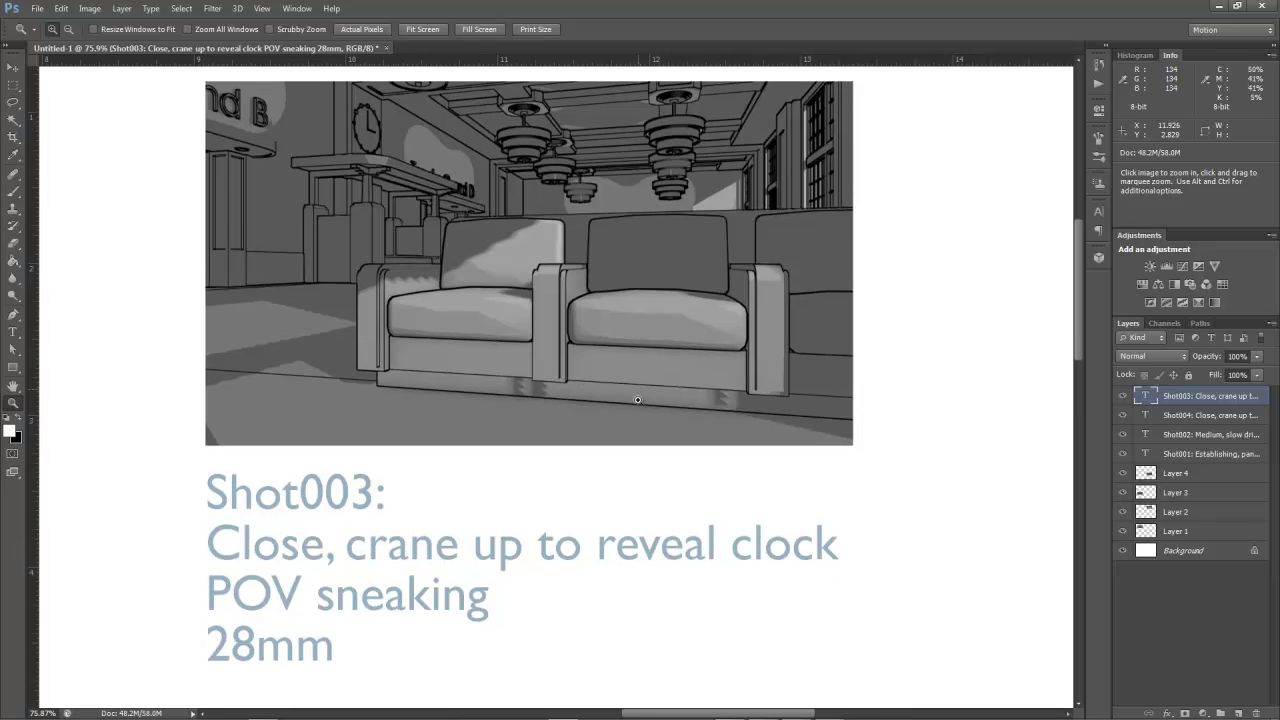
scroll(640, 400, "down", 6)
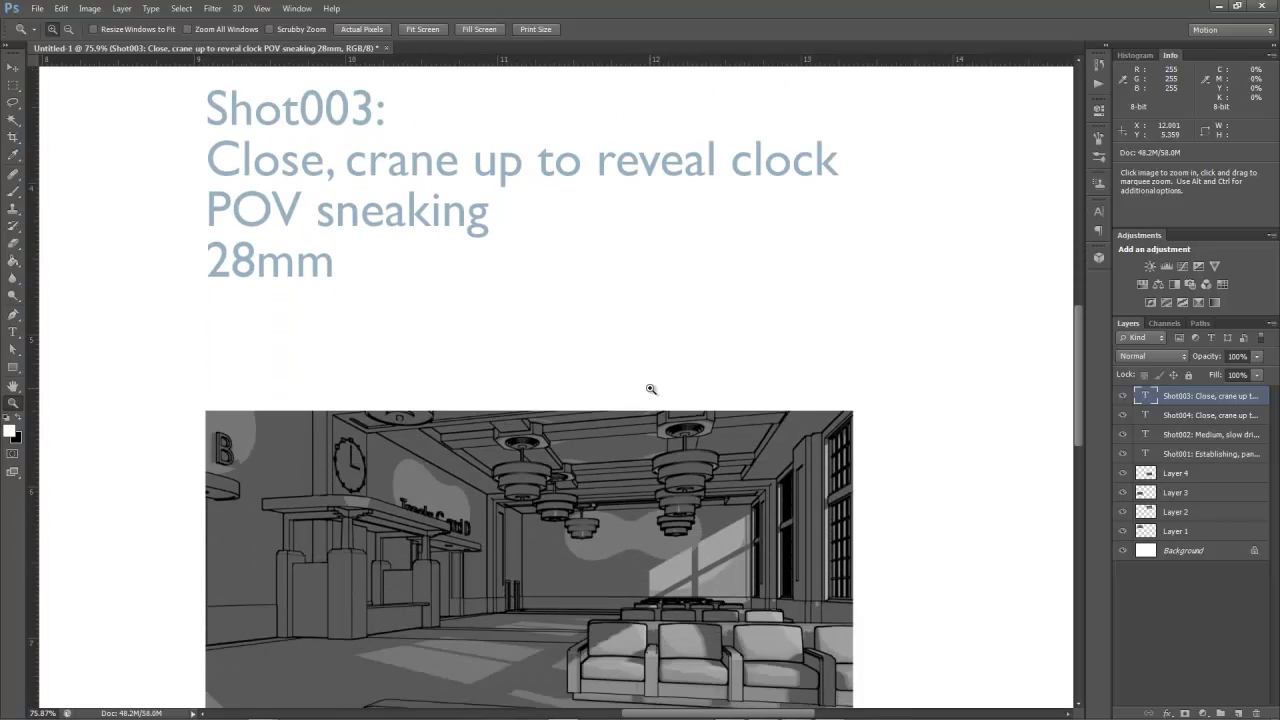
scroll(651, 386, "down", 1)
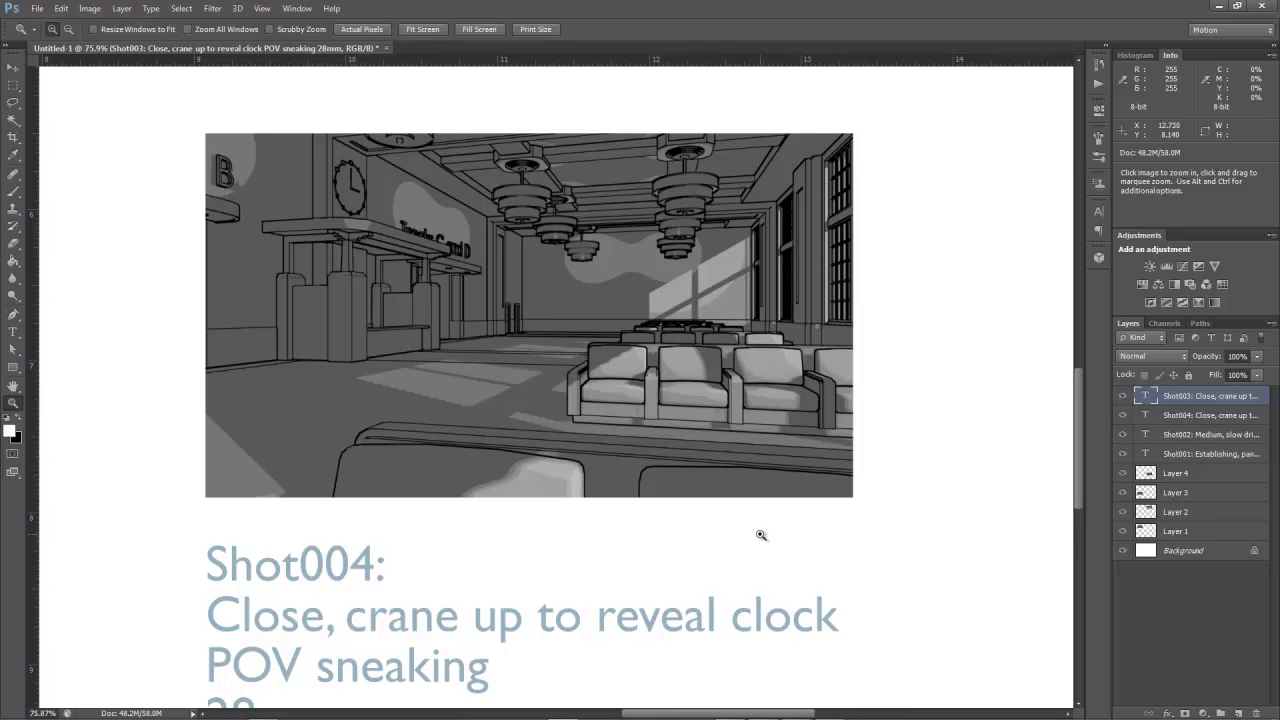
key("ctrl+0")
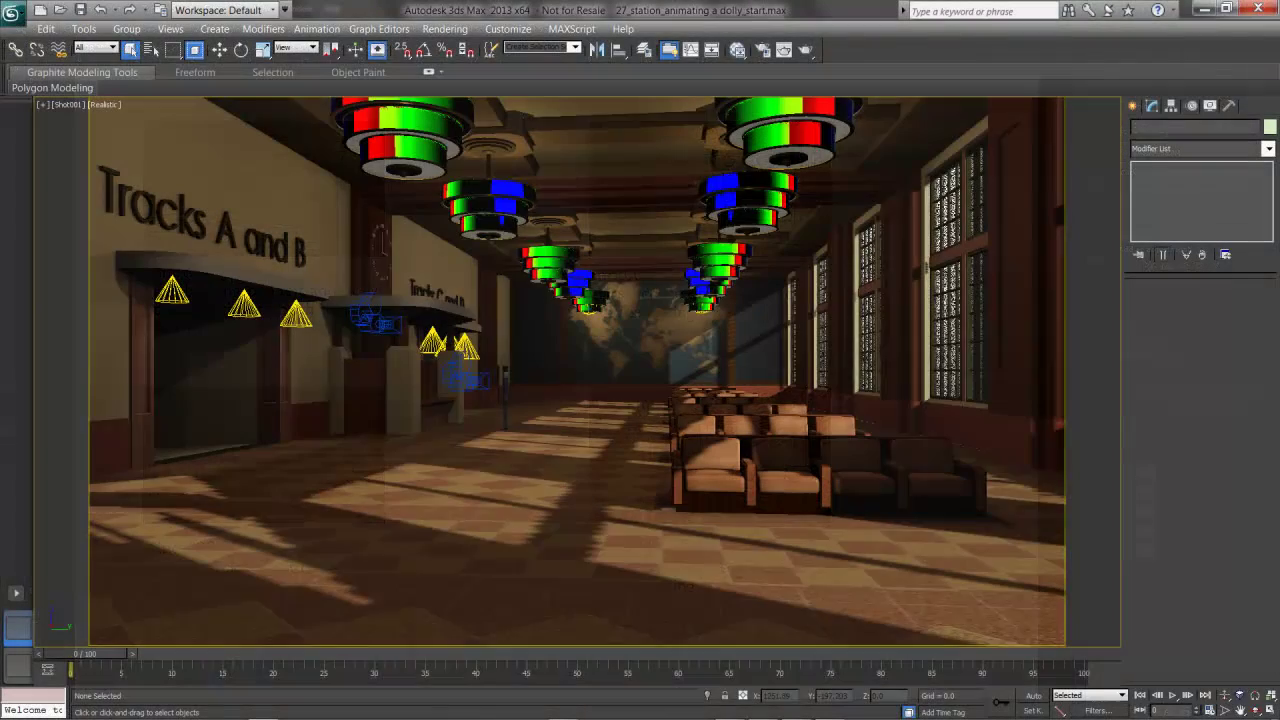
Switch back to 3ds Max, dolly the Shot001 camera backward and display the viewport in wireframe.
left_click(1224, 695)
mouse_move(805, 513)
left_mouse_down()
mouse_move(773, 465)
mouse_move(786, 506)
mouse_move(795, 499)
left_mouse_up()
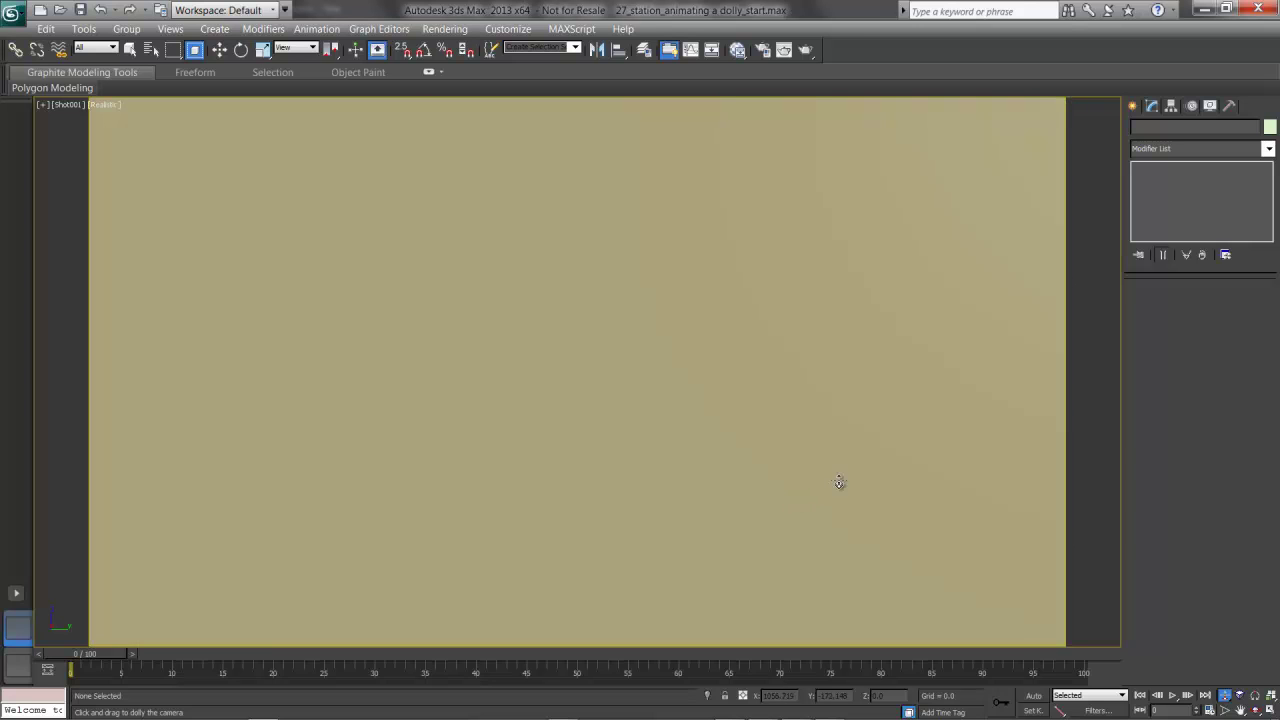
key("F3")
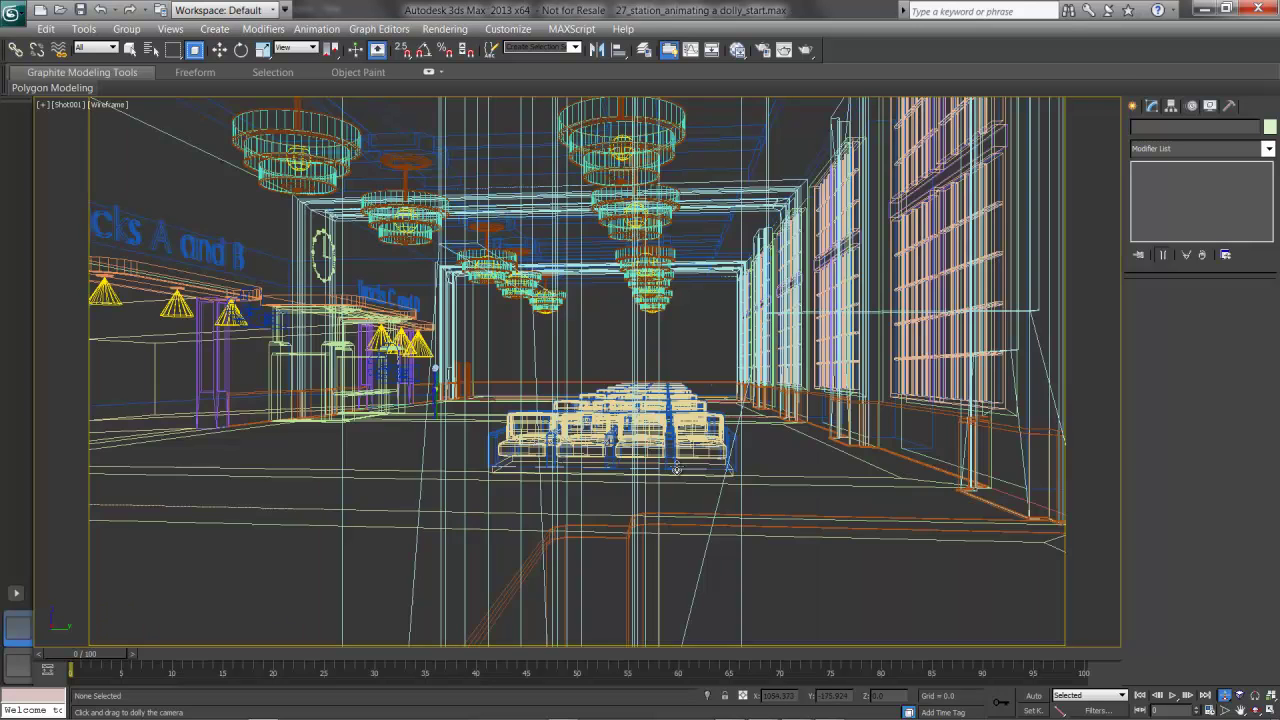
In the top view, move the Shot001 camera to the wall corner at about X 1525, Y -215.
key("t")
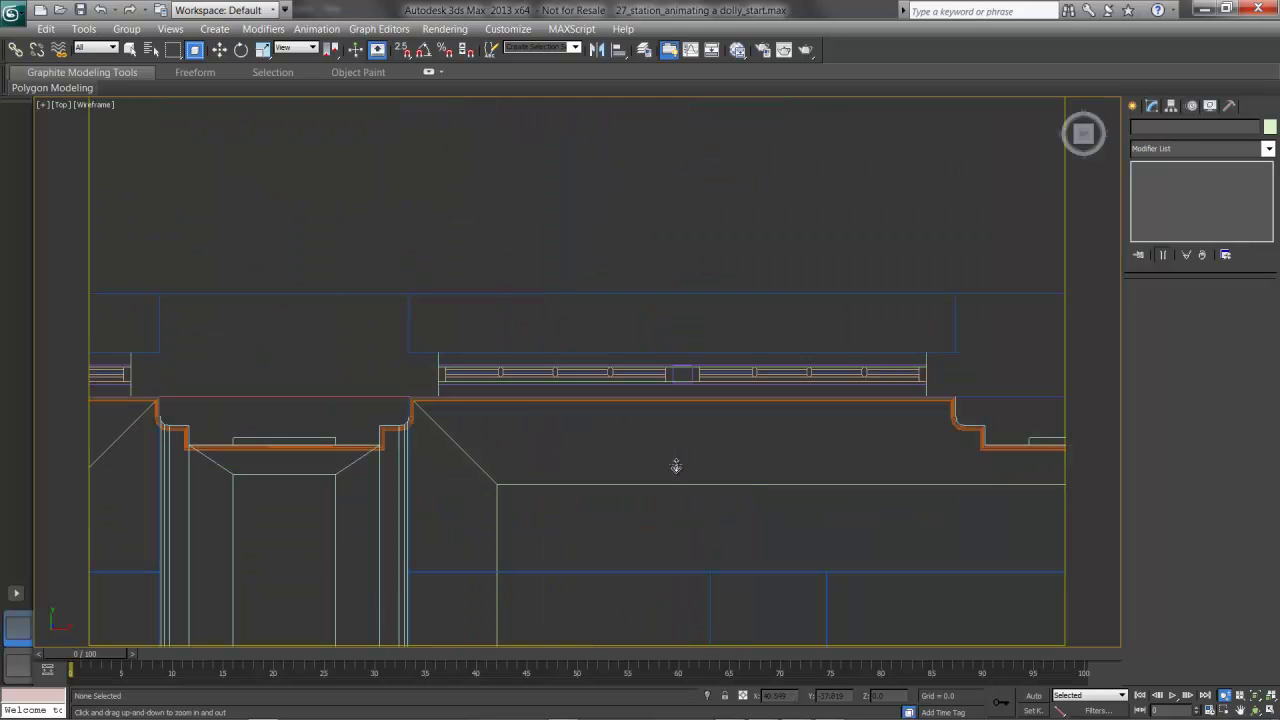
key("z")
middle_click_drag(902, 401, 736, 443)
scroll(738, 400, "up", 5)
scroll(670, 340, "up", 3)
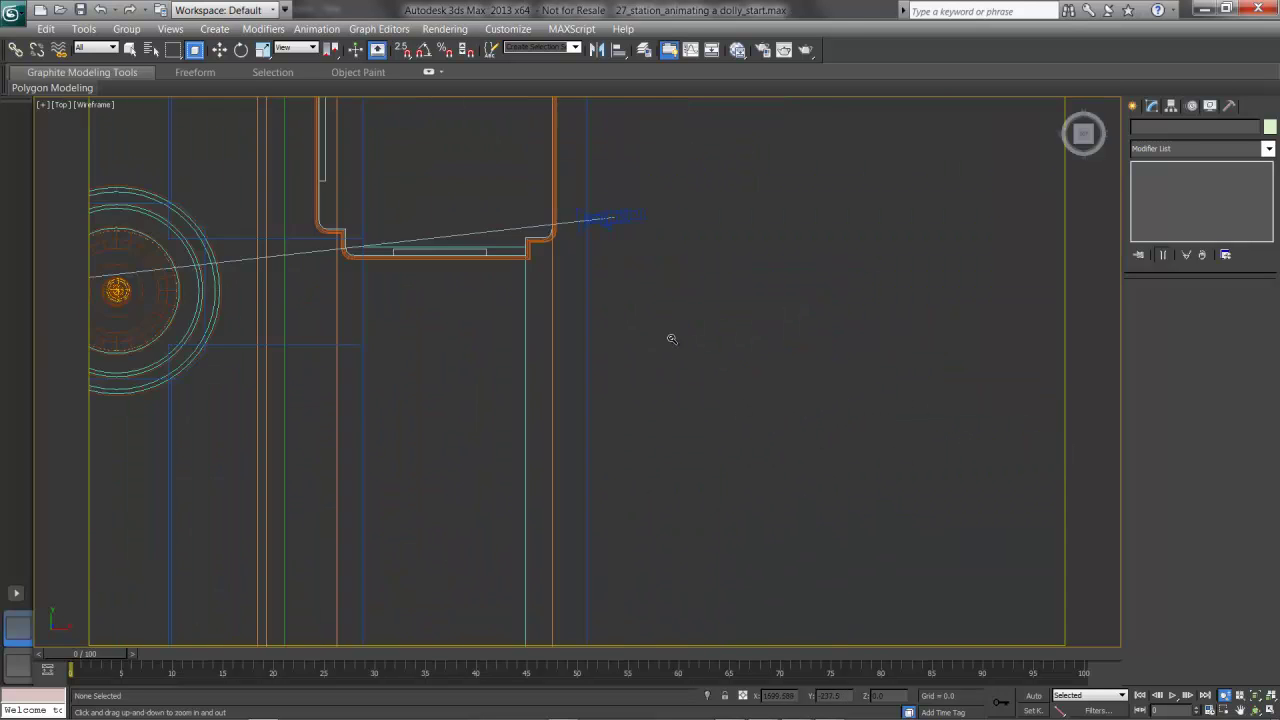
key("w")
left_click(614, 219)
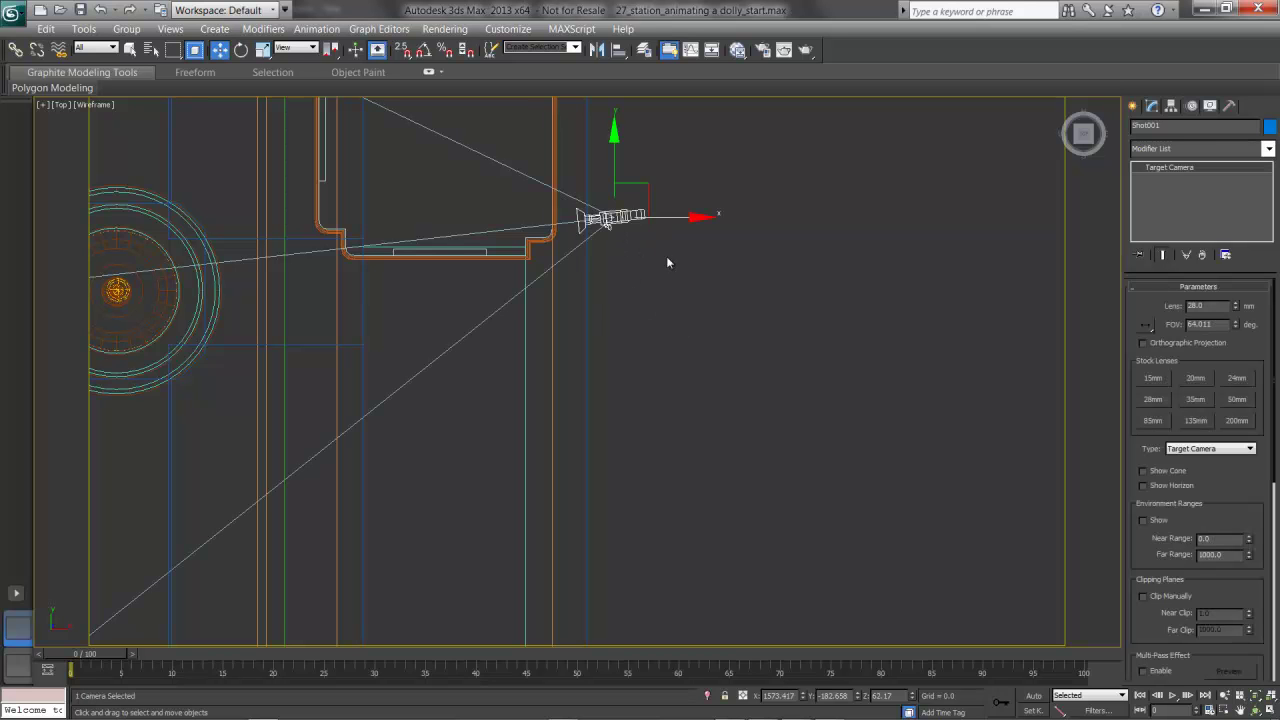
left_click_drag(647, 196, 539, 262)
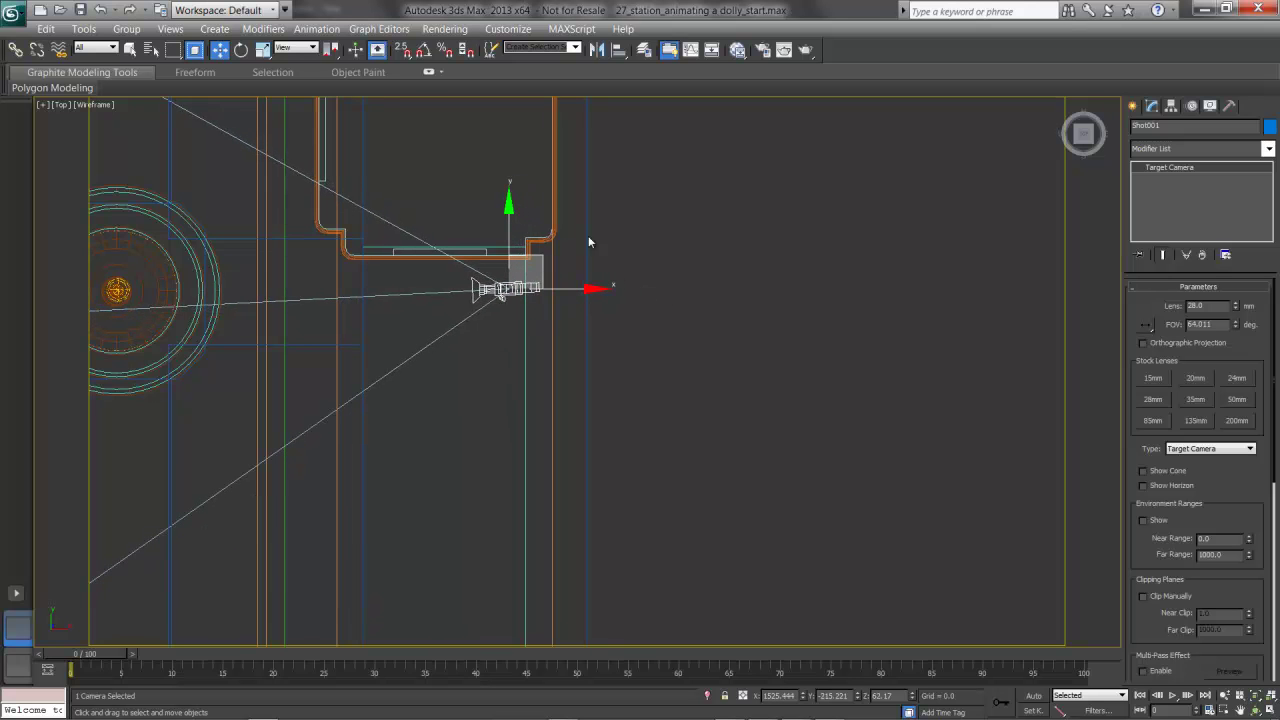
Select the Shot001 camera's target and move it beside the seats to about X 1117, Y -173.
middle_click_drag(88, 302, 541, 332)
scroll(541, 332, "down", 4)
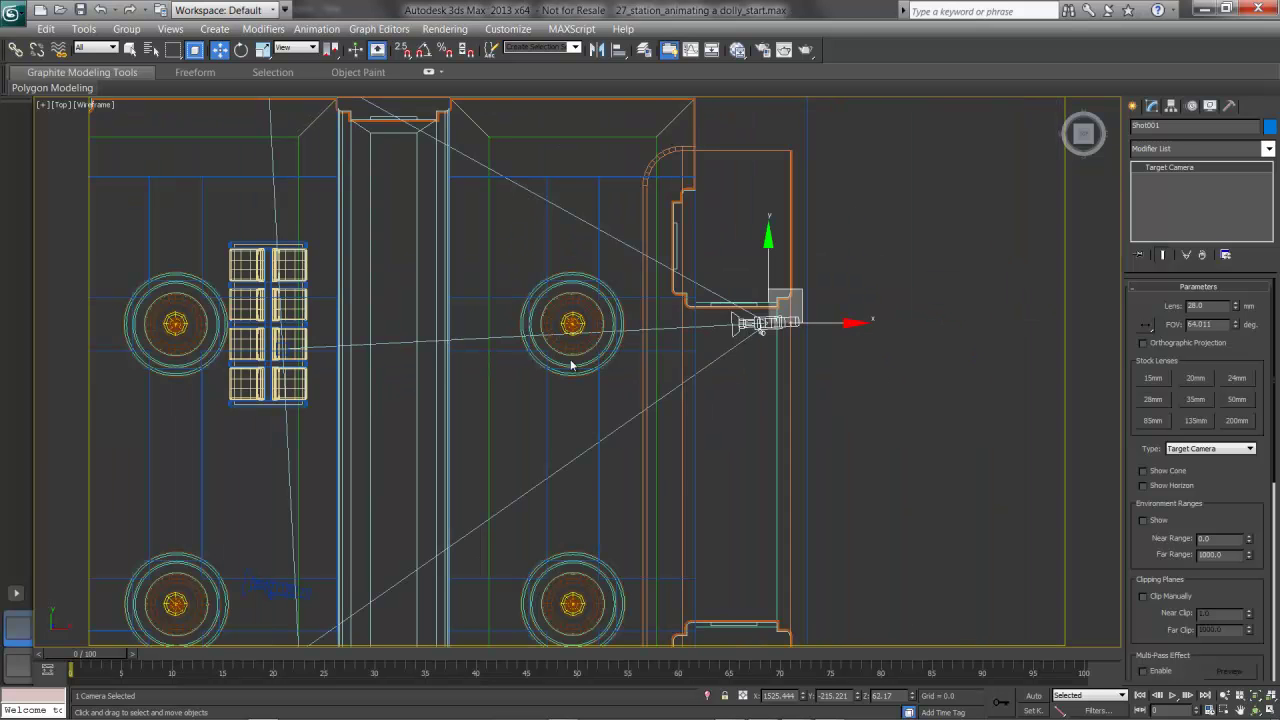
right_click(598, 328)
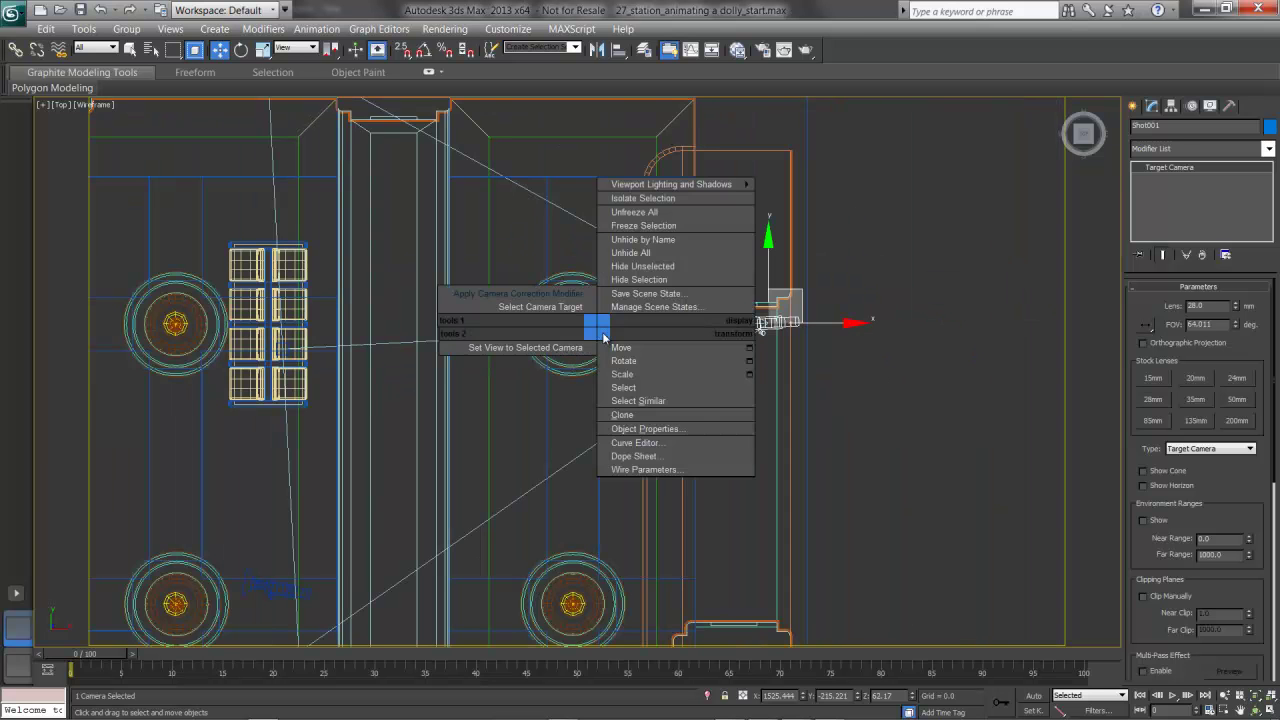
left_click(555, 306)
left_click_drag(312, 316, 348, 241)
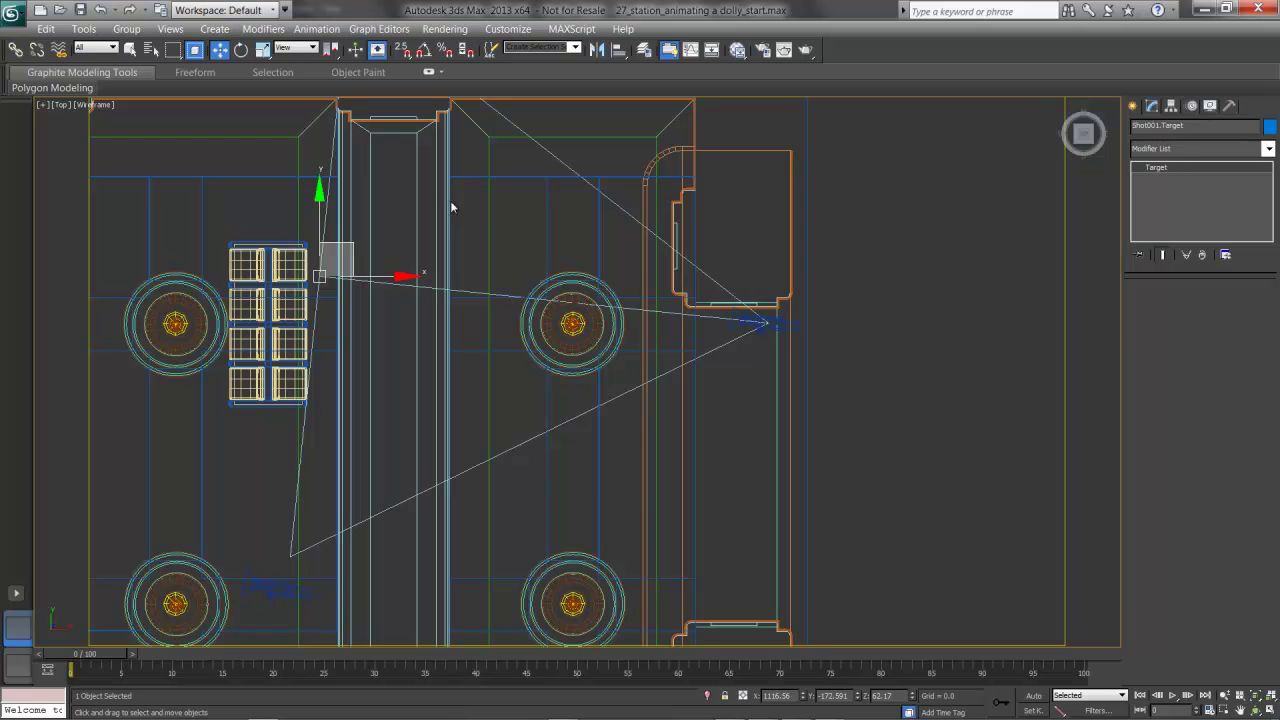
Return to the Shot001 camera view and restore Realistic shading.
key("c")
left_click(556, 247)
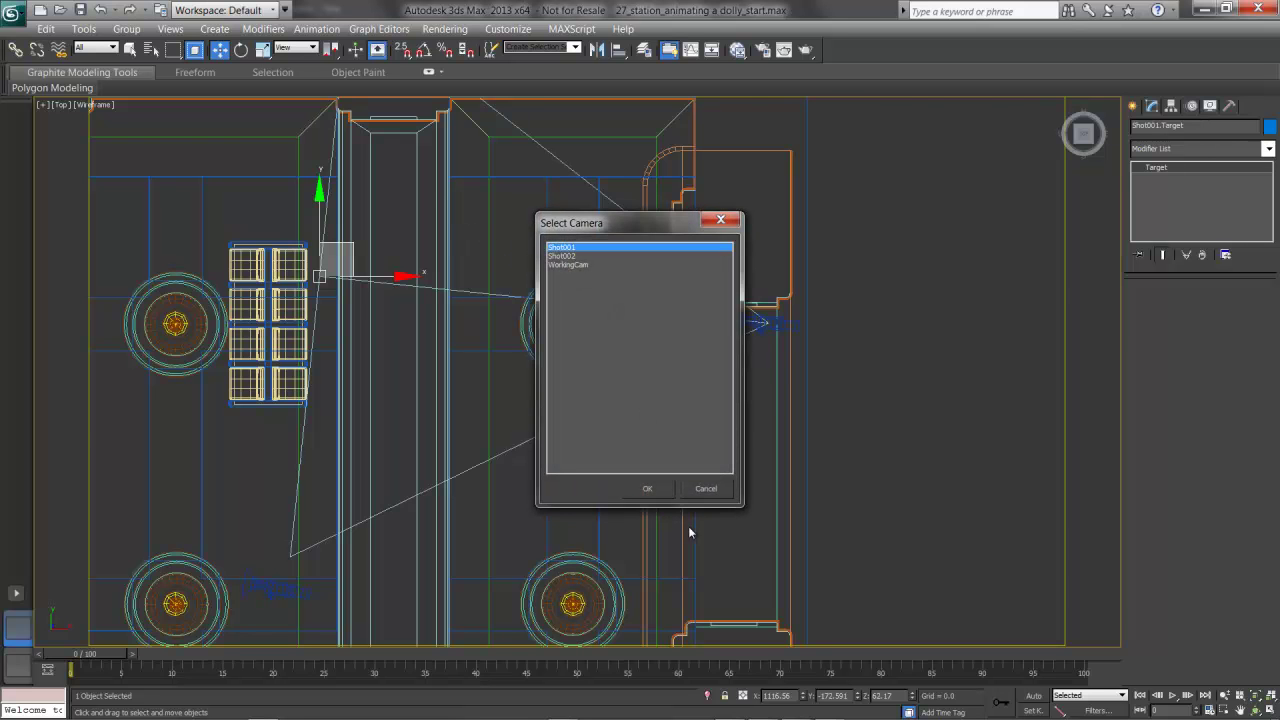
left_click(647, 488)
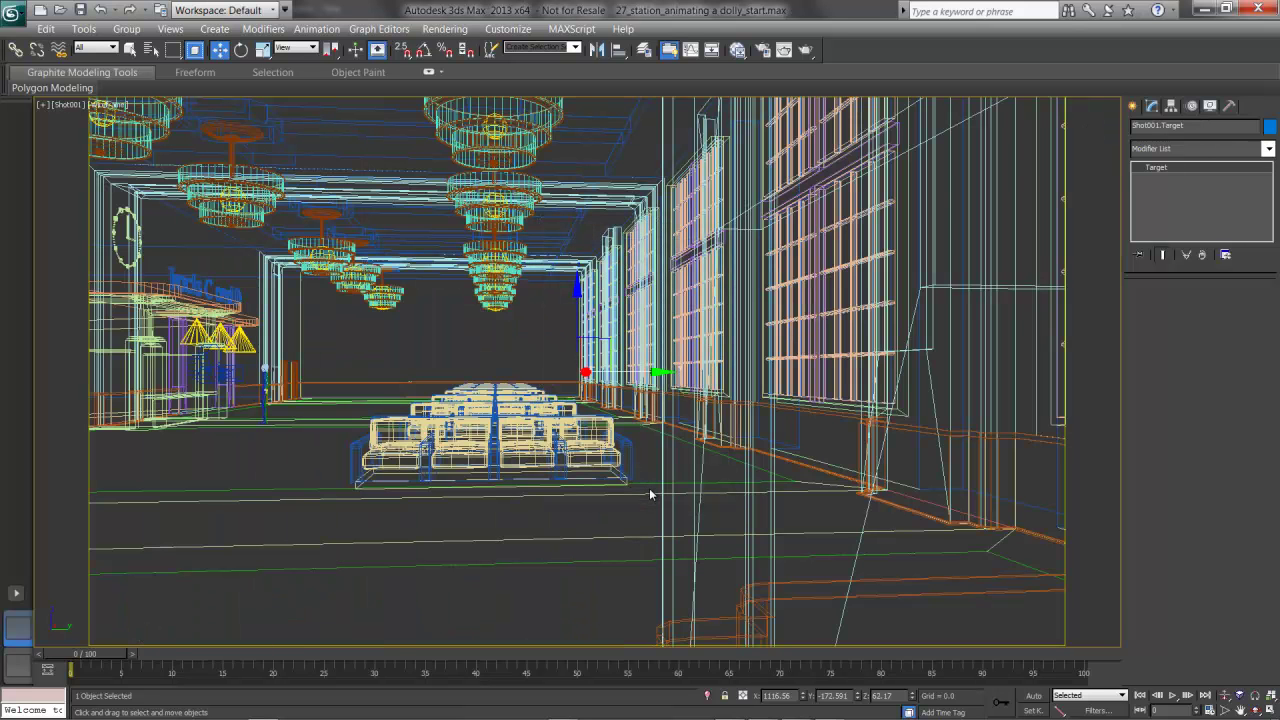
key("F3")
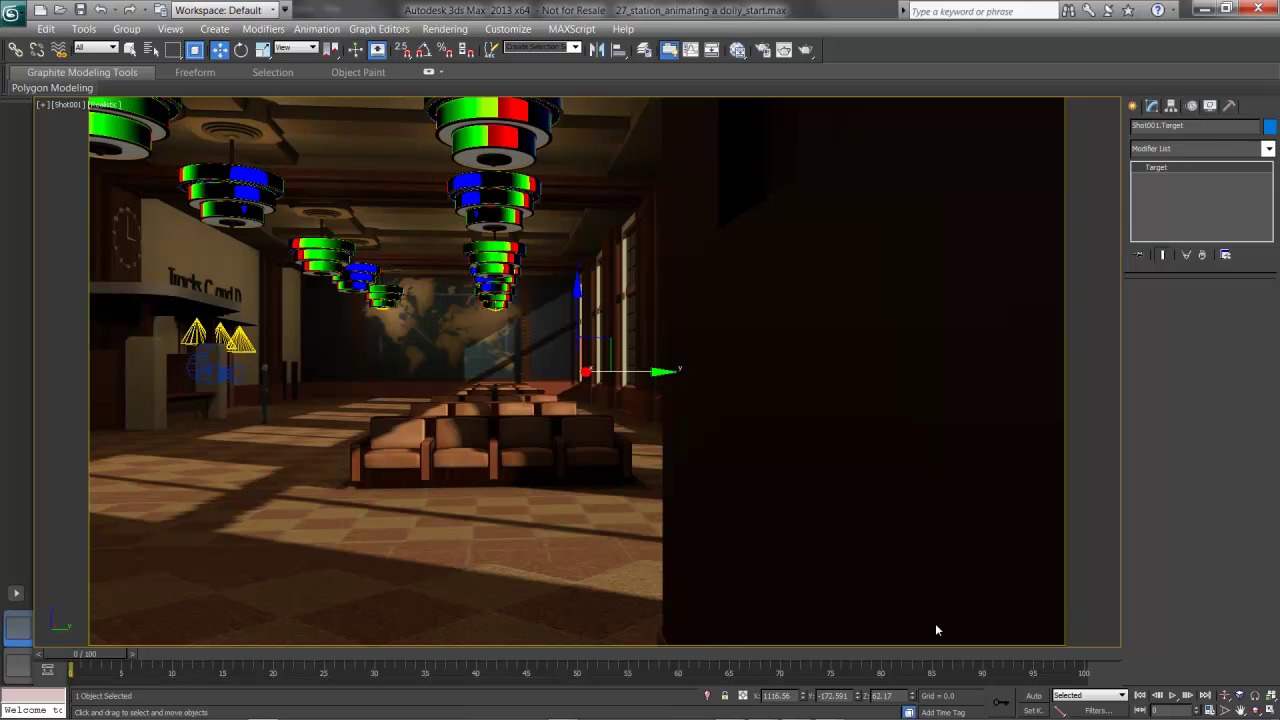
Configure the animation time with a custom frame rate of 24 FPS and a frame count of 144.
left_click(1208, 710)
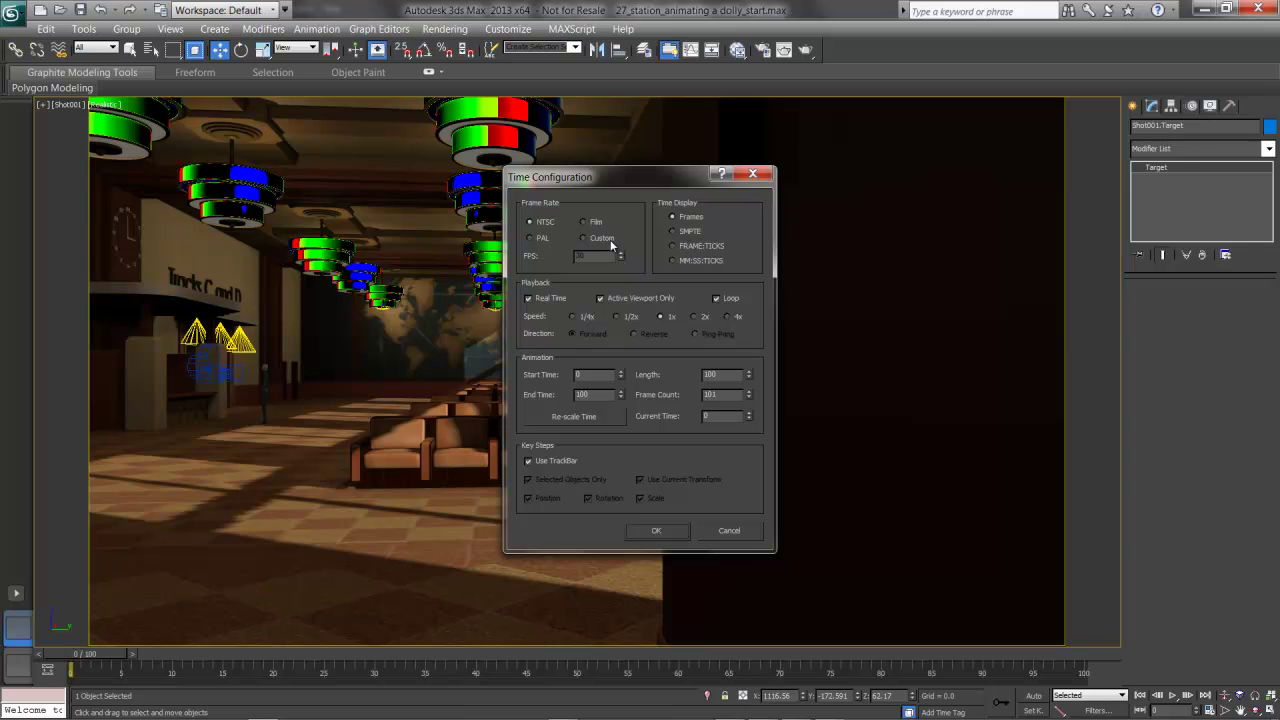
left_click(585, 221)
left_click(613, 240)
double_click(600, 258)
double_click(704, 374)
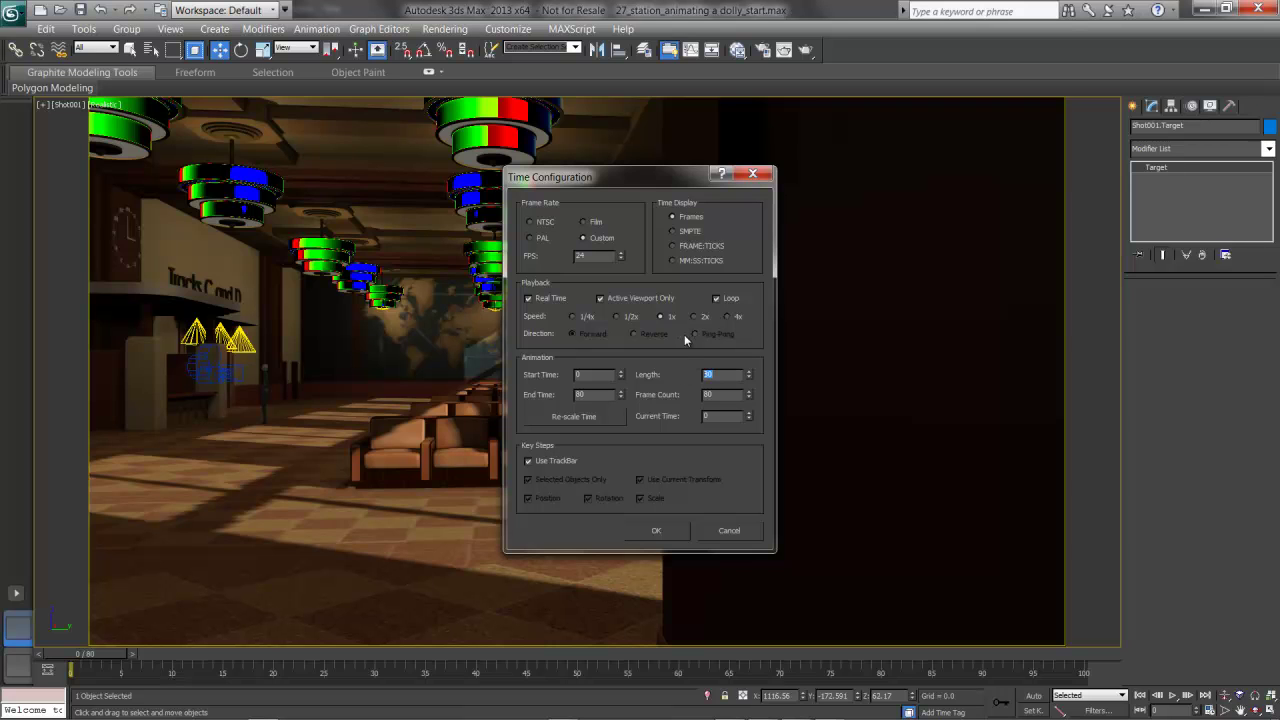
double_click(730, 395)
type("144")
key("Tab")
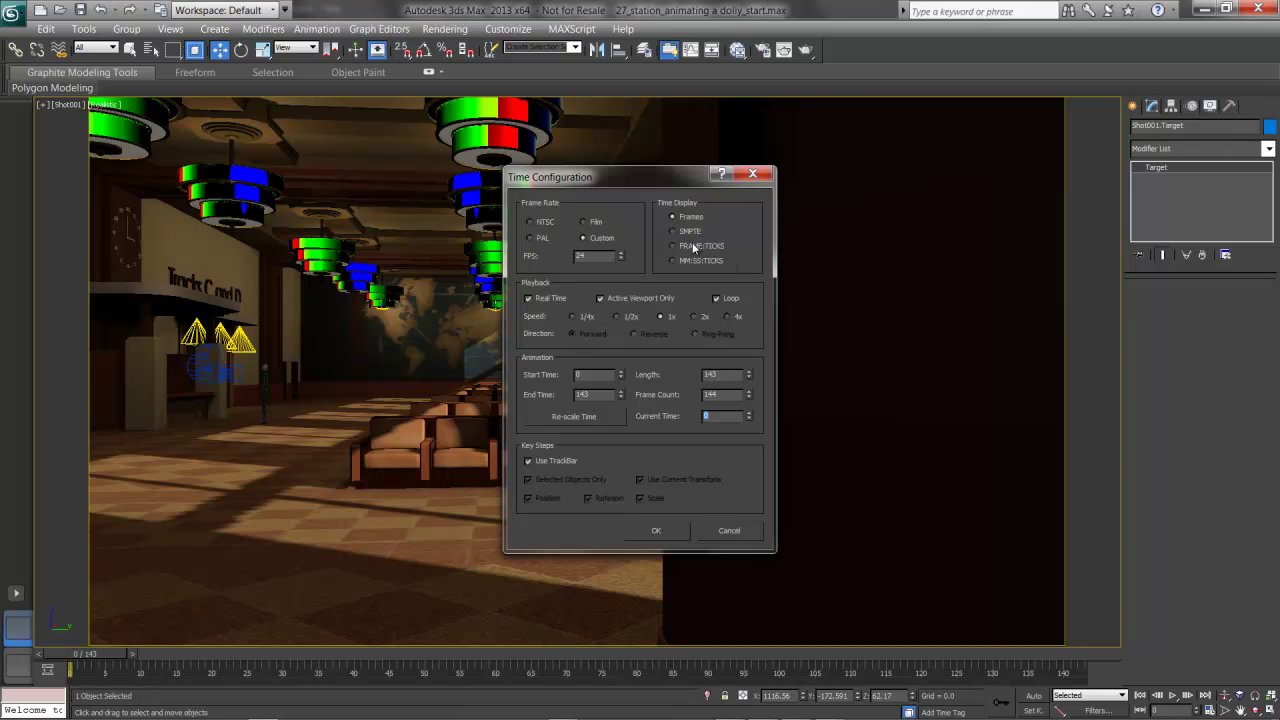
left_click(650, 530)
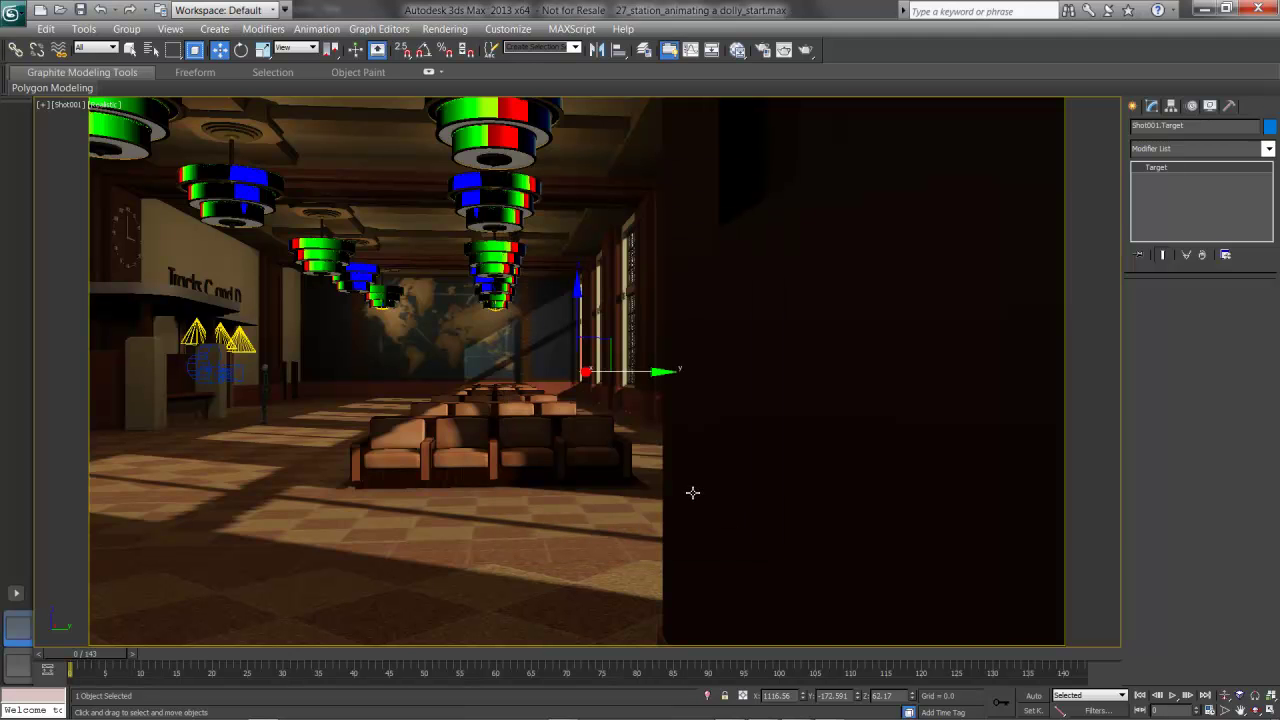
Select the Shot001 camera and, with Auto Key on at frame 48, truck it out from the wall to about X 1520, Y -265.
right_click(746, 412)
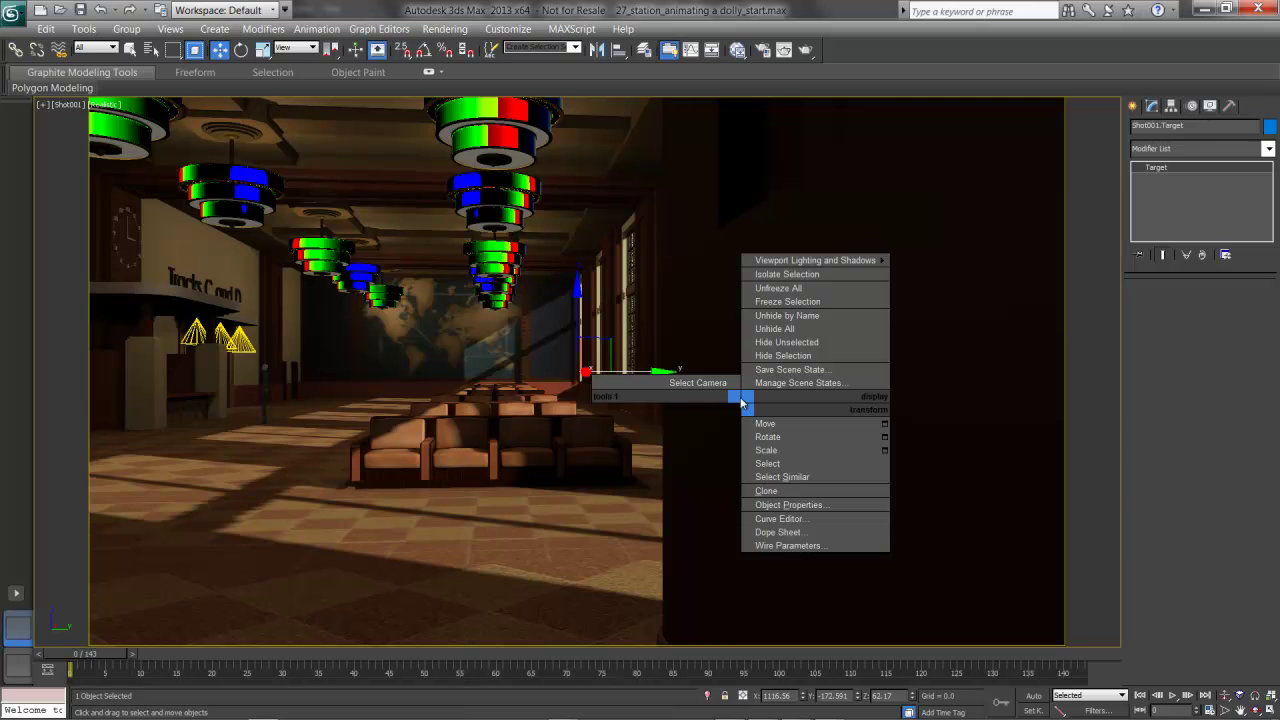
left_click(716, 383)
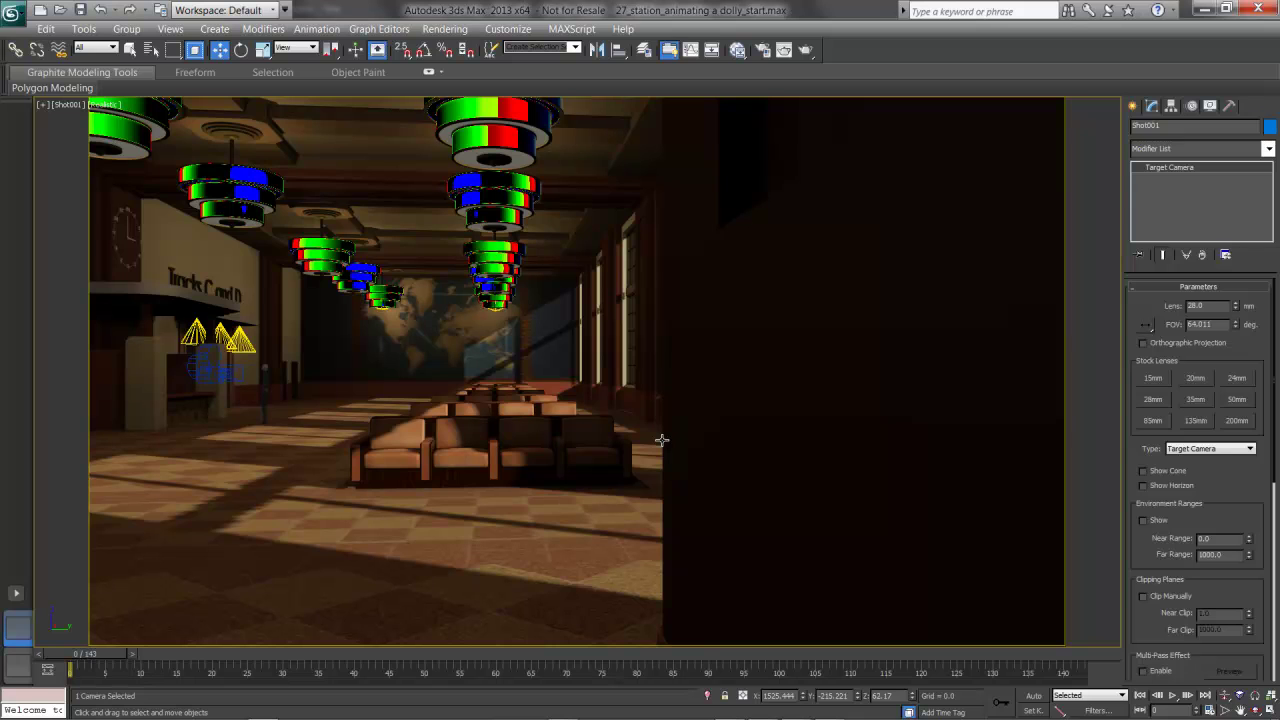
left_click_drag(106, 660, 435, 662)
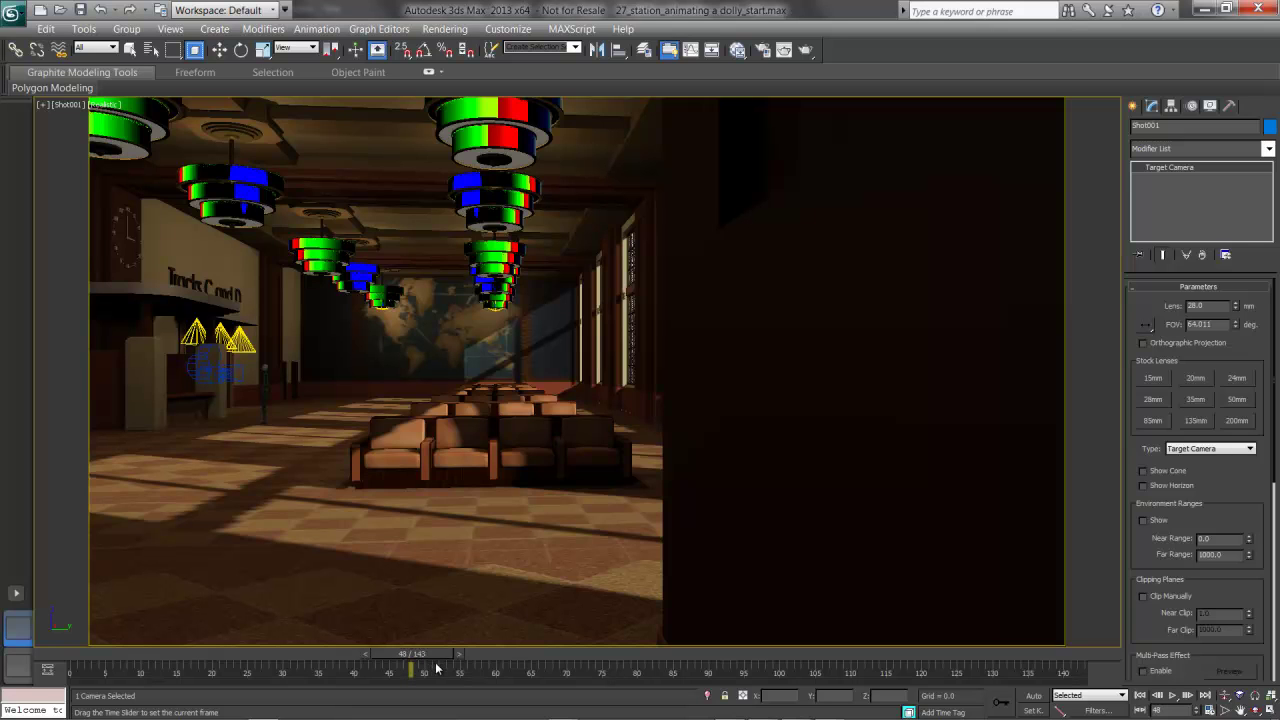
key("w")
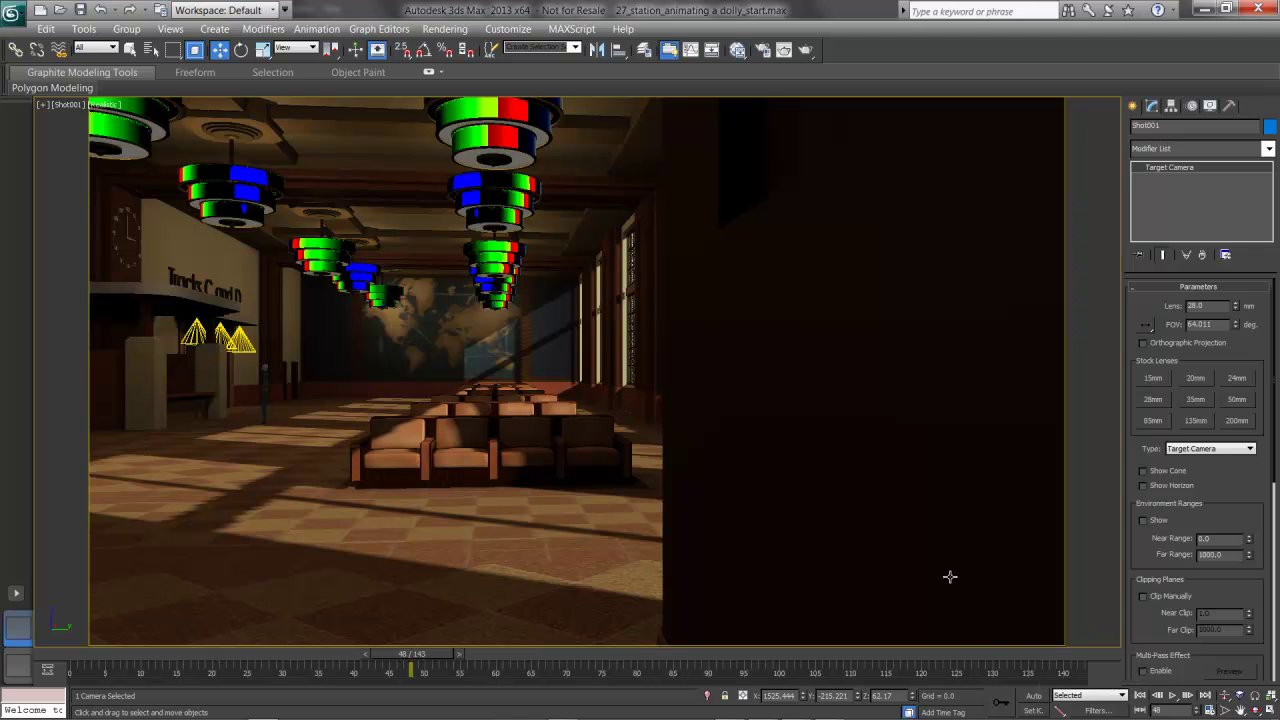
left_click(1032, 696)
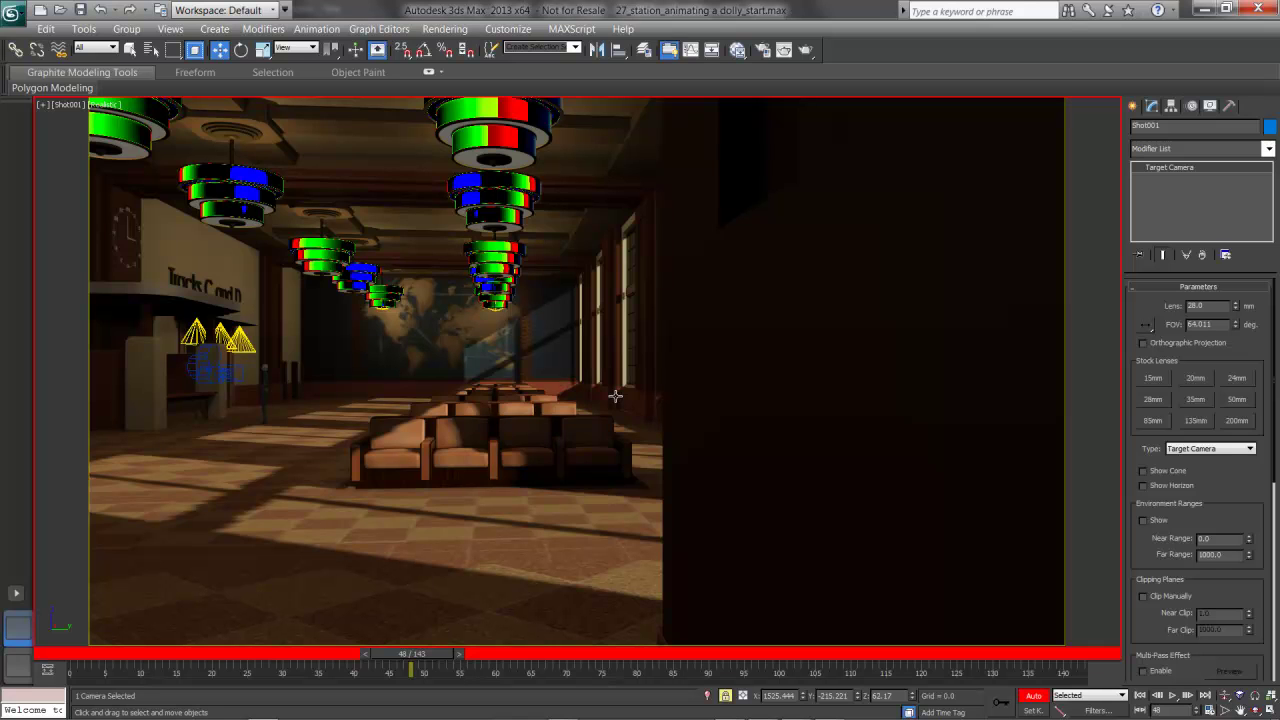
middle_click_drag(616, 396, 708, 400)
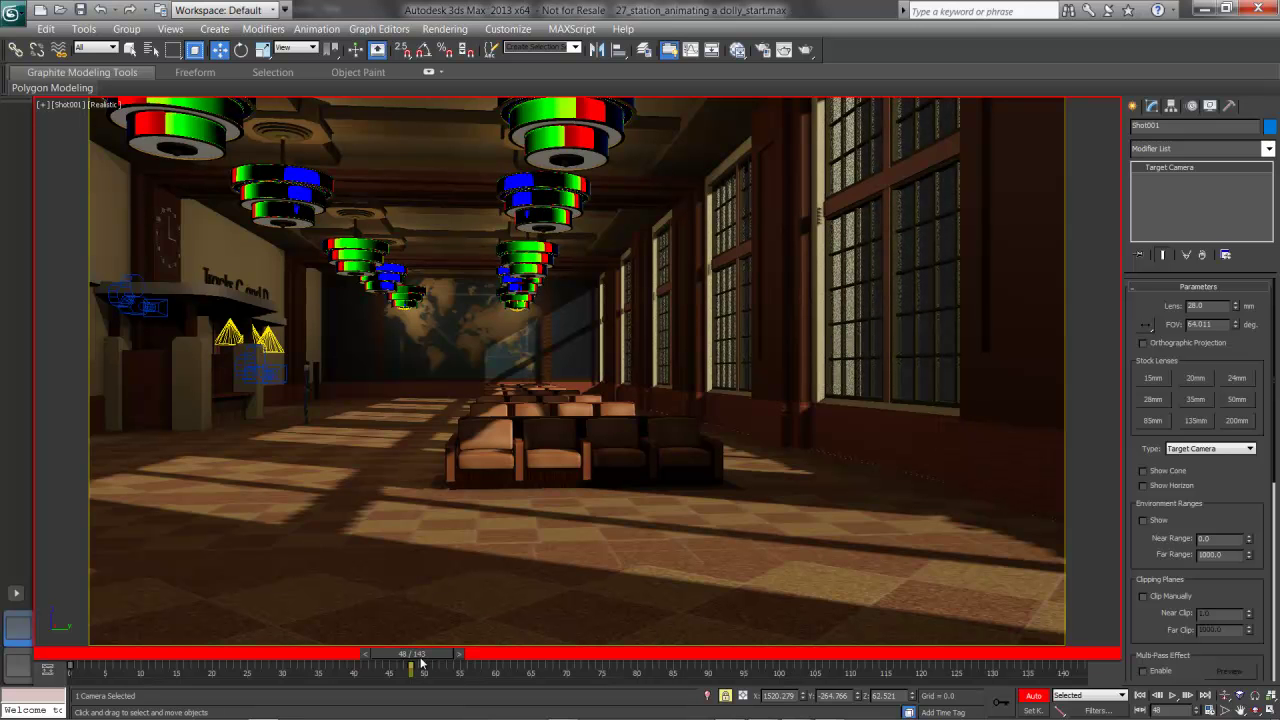
At frame 143, truck the Shot001 camera further sideways until the Tracks A and B sign enters the frame.
left_click_drag(430, 655, 1170, 648)
key("w")
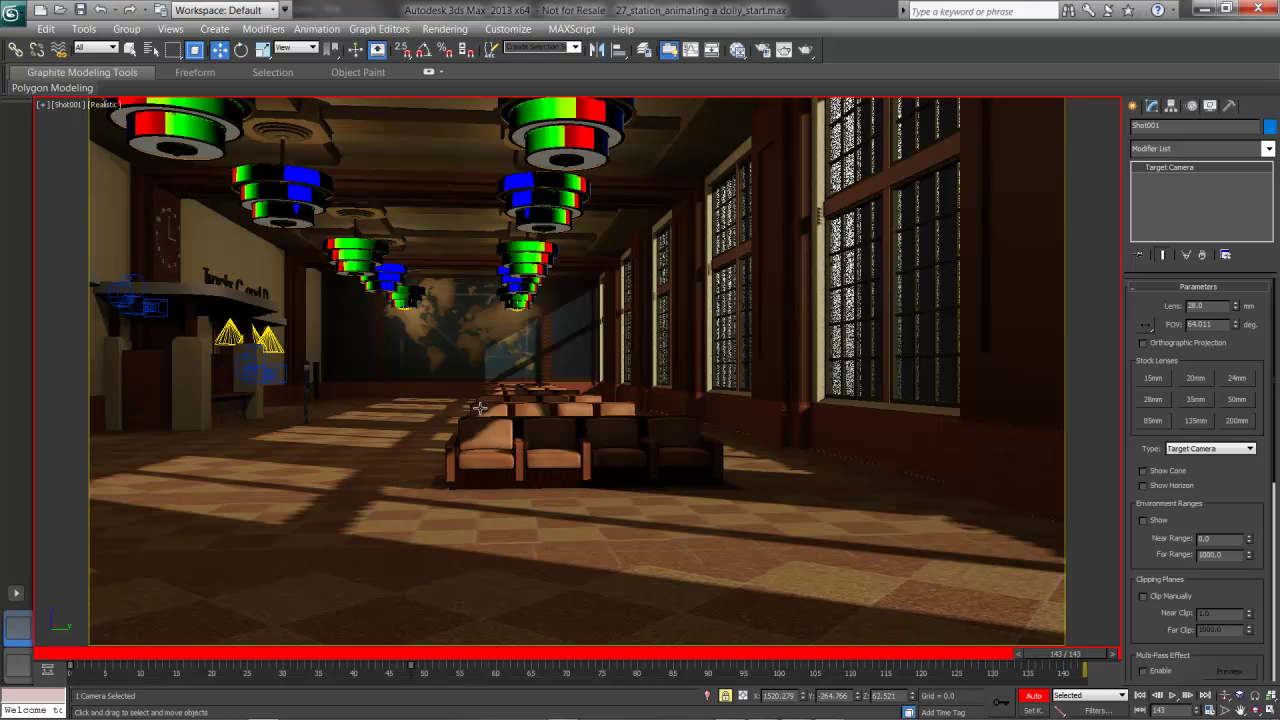
left_click(1257, 710)
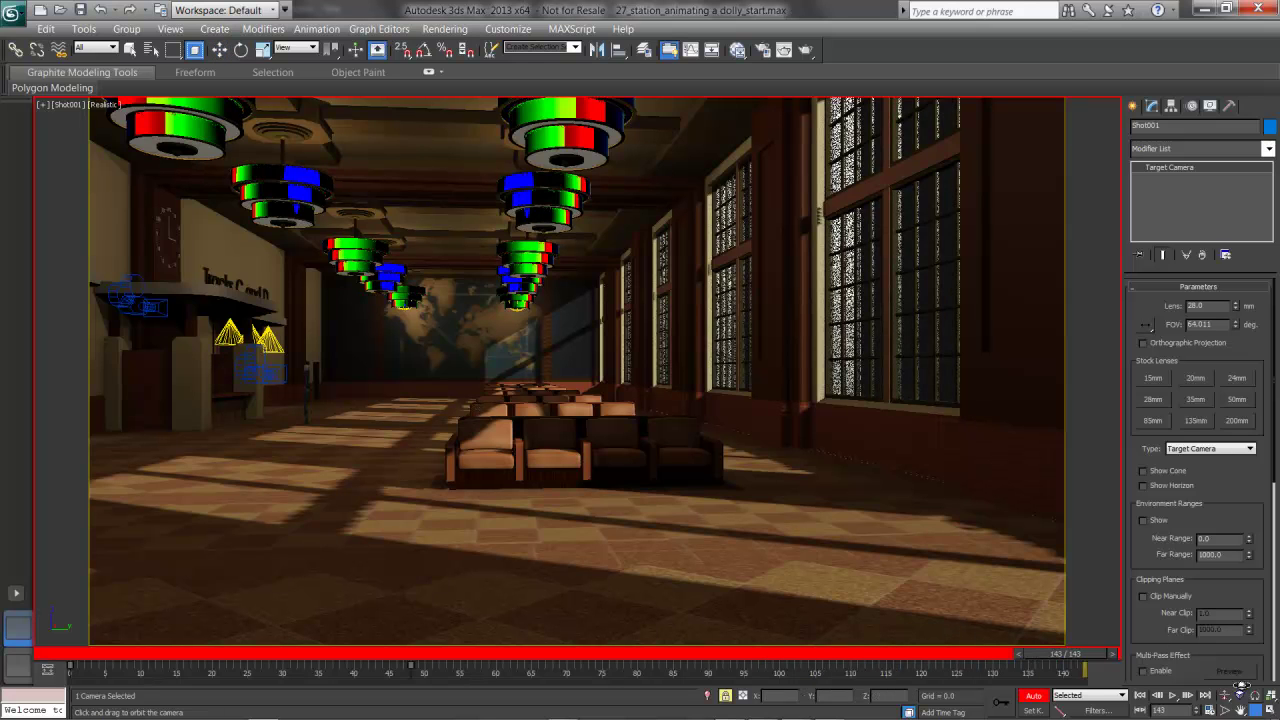
mouse_move(565, 385)
left_mouse_down()
mouse_move(520, 387)
mouse_move(551, 389)
left_mouse_up()
left_click_drag(461, 362, 620, 373)
Dolly and truck the Shot001 camera forward alongside the seats to about X 1206, Y -378 at frame 143.
left_click(1225, 695)
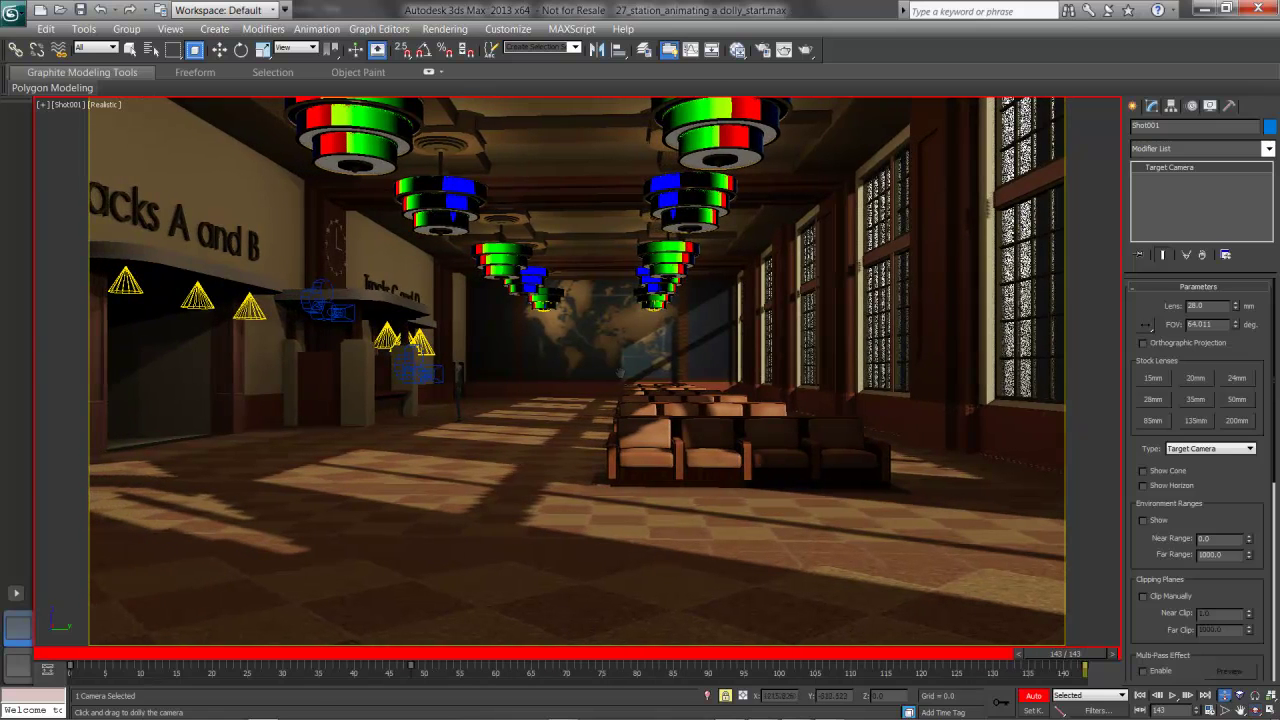
left_click_drag(544, 530, 546, 443)
middle_click_drag(546, 443, 686, 447)
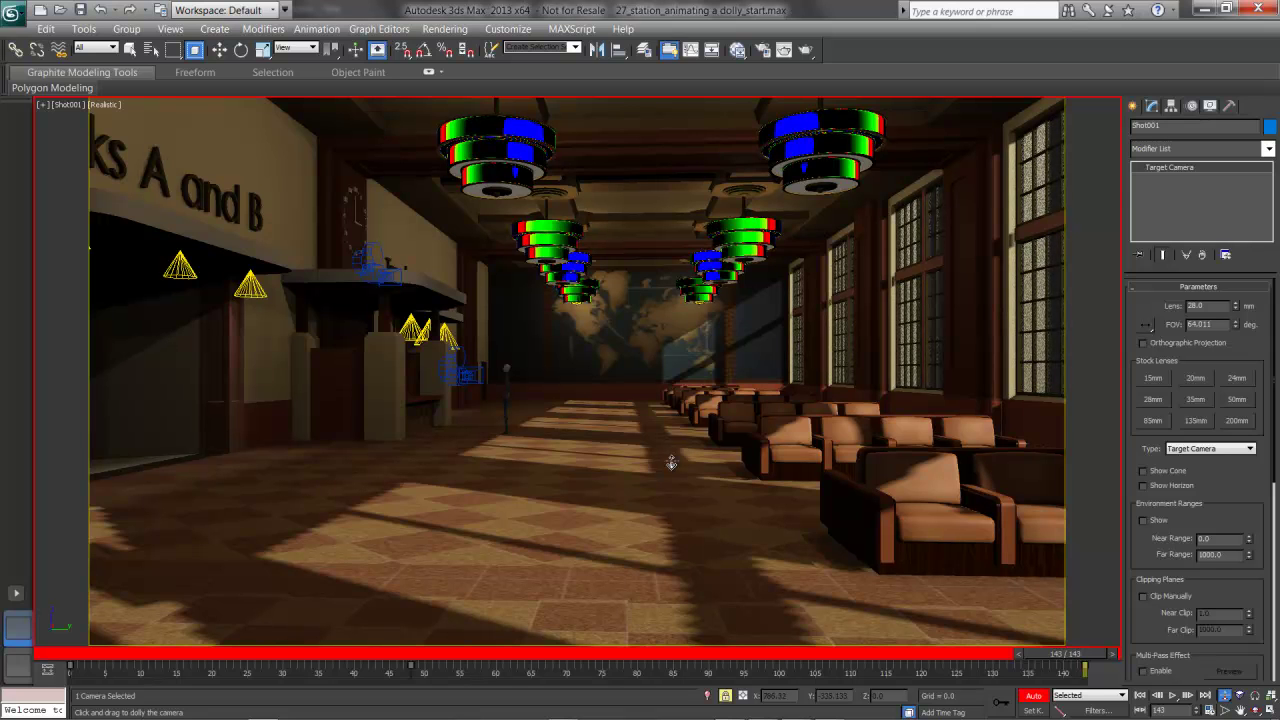
mouse_move(675, 445)
left_mouse_down()
mouse_move(680, 360)
mouse_move(678, 420)
left_mouse_up()
key("w")
In a wireframe top view, select the Shot001 camera's target and move it near the ticket booth to about X 635, Y -498.
key("t")
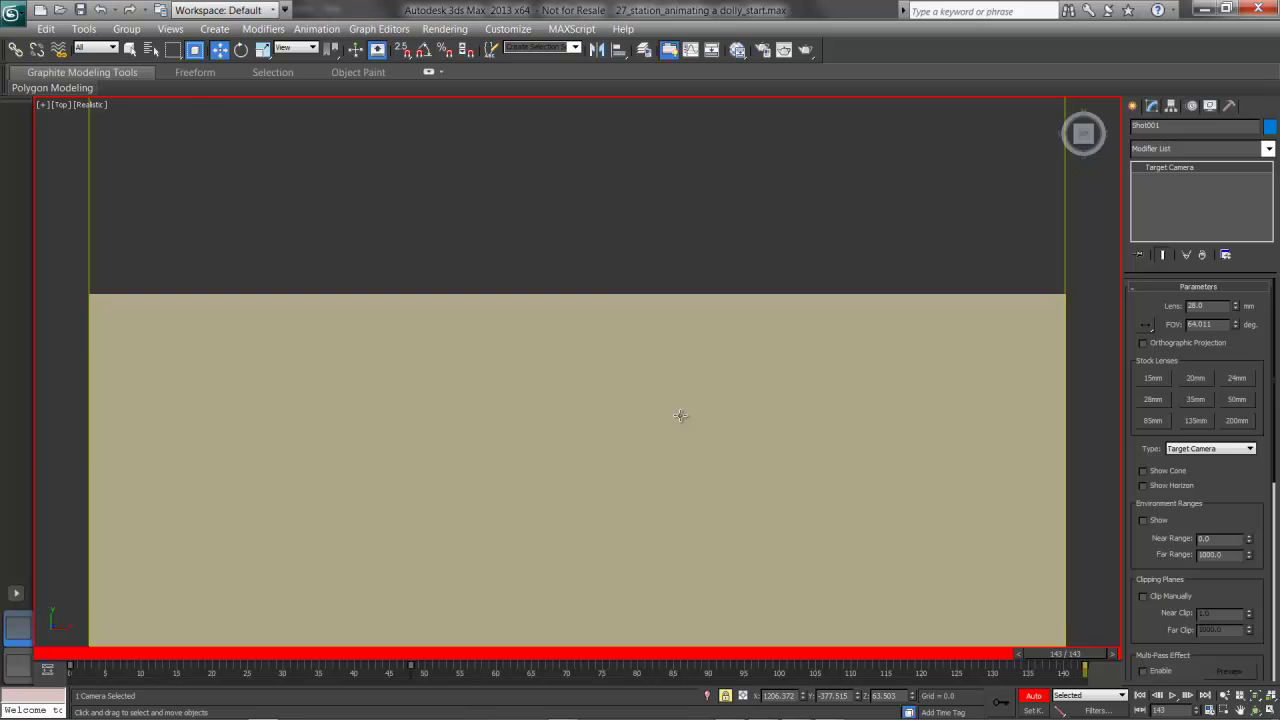
key("F3")
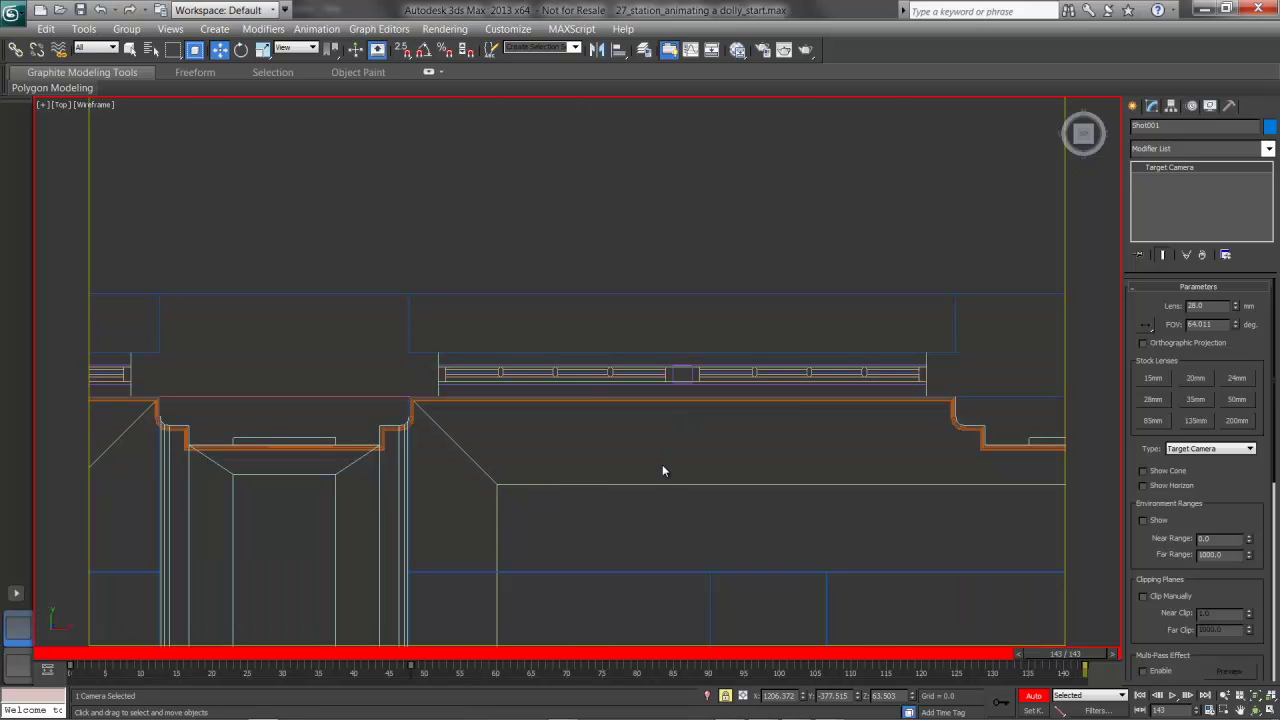
key("z")
middle_click_drag(644, 463, 646, 417)
scroll(734, 403, "down", 6)
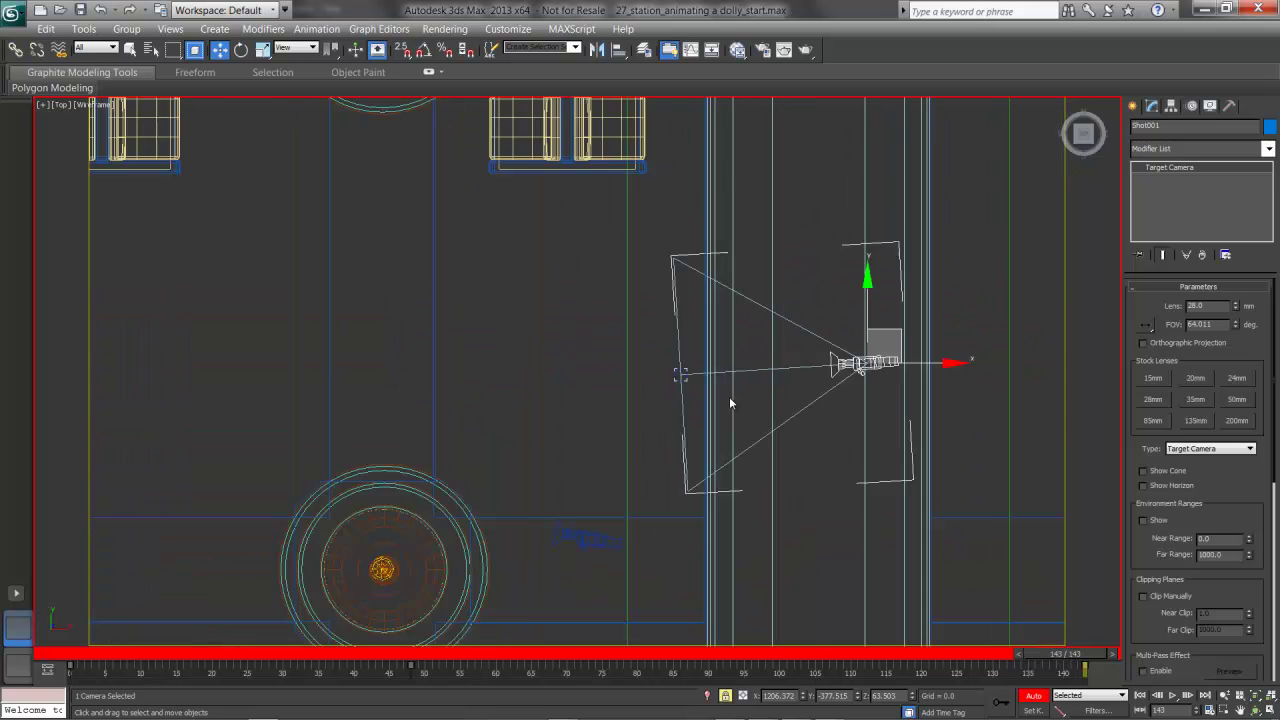
middle_click_drag(700, 366, 749, 320)
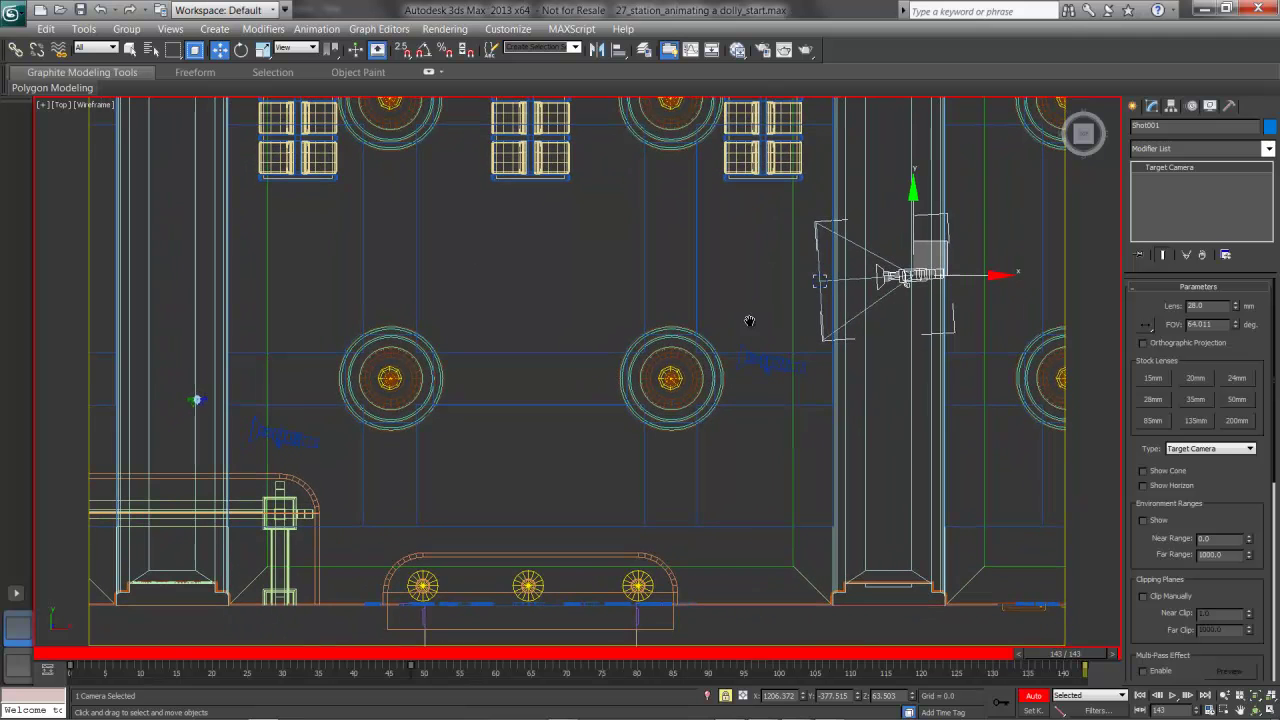
left_click(826, 288)
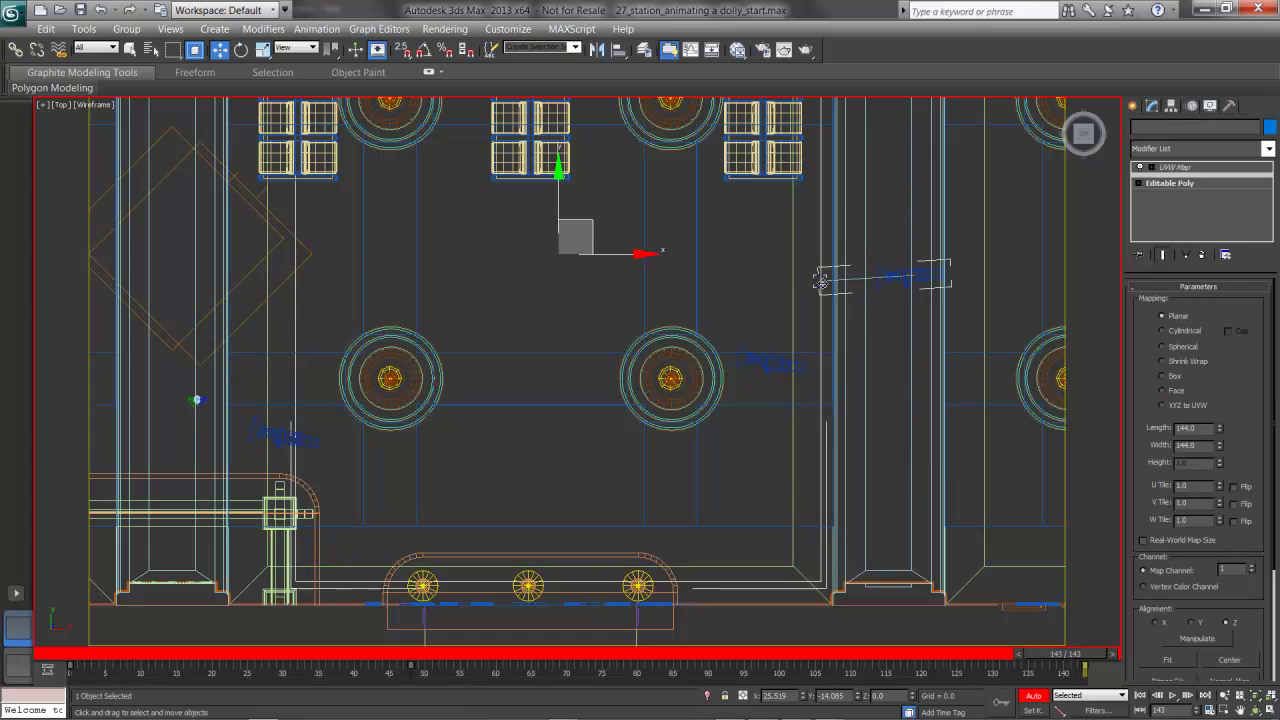
left_click(818, 285)
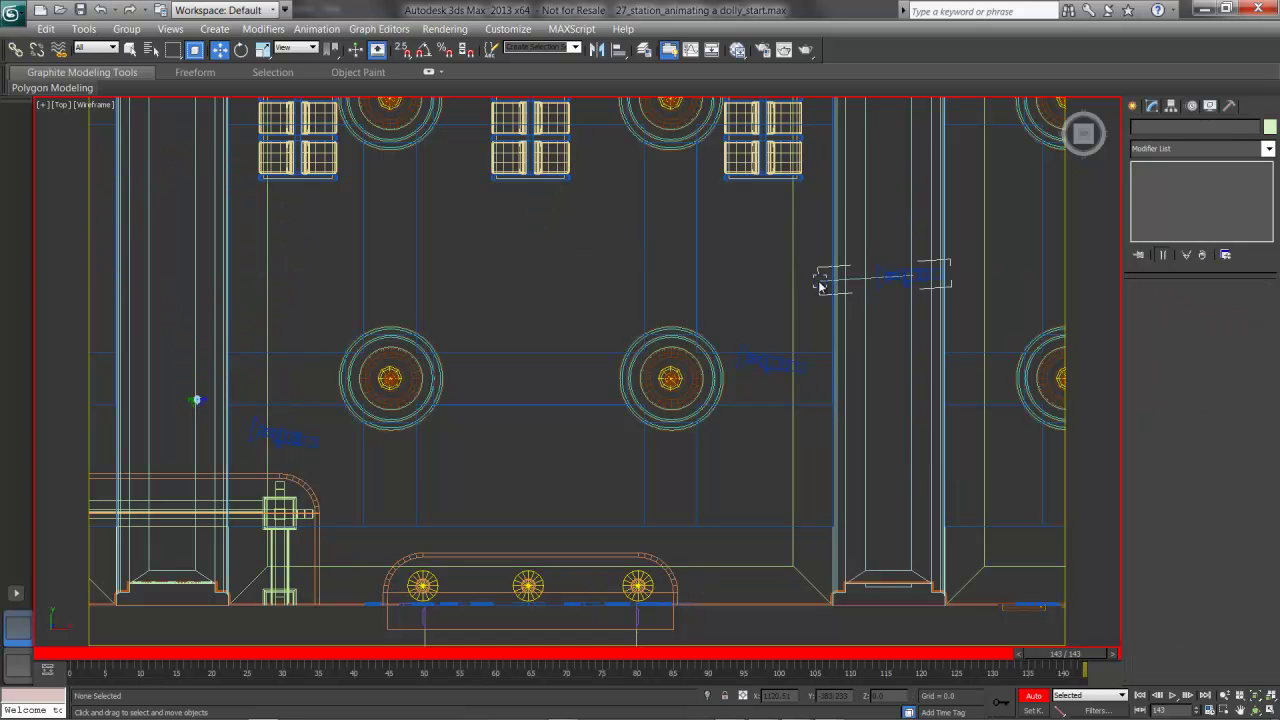
left_click(819, 283)
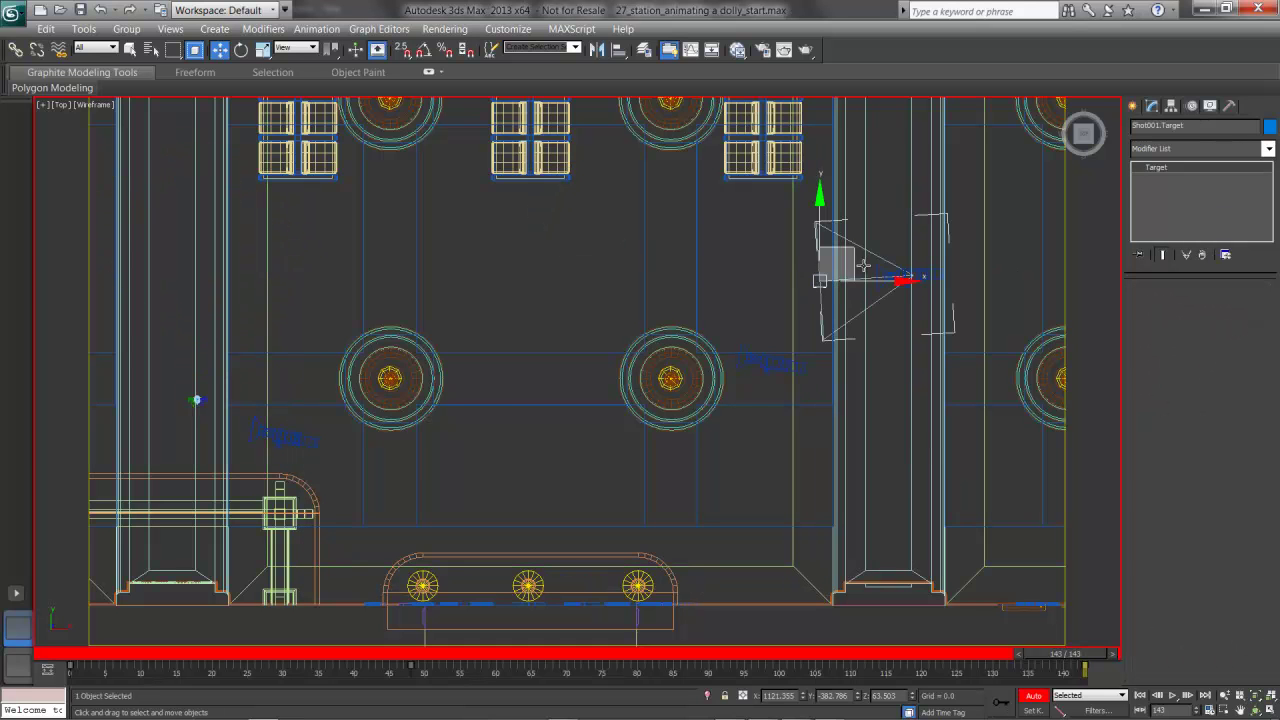
left_click_drag(855, 263, 314, 387)
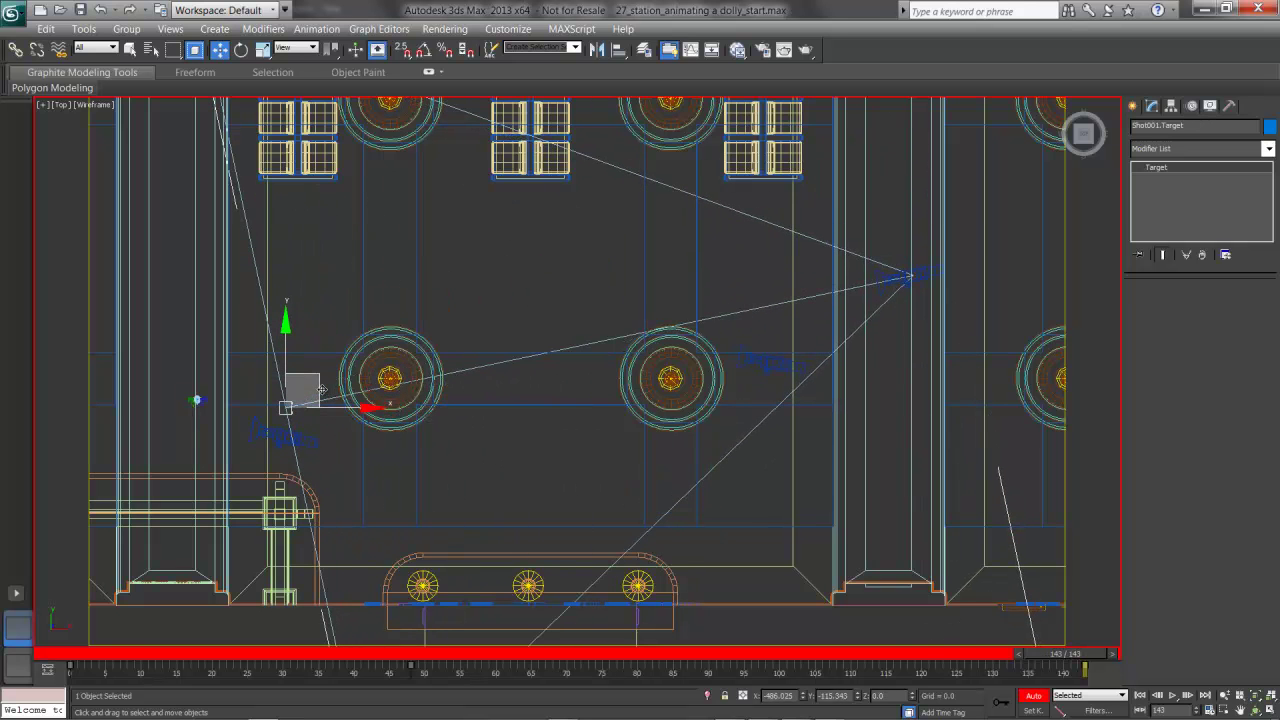
Return to the Shot001 camera view and dolly the camera closer to the ticket booth at frame 143.
key("c")
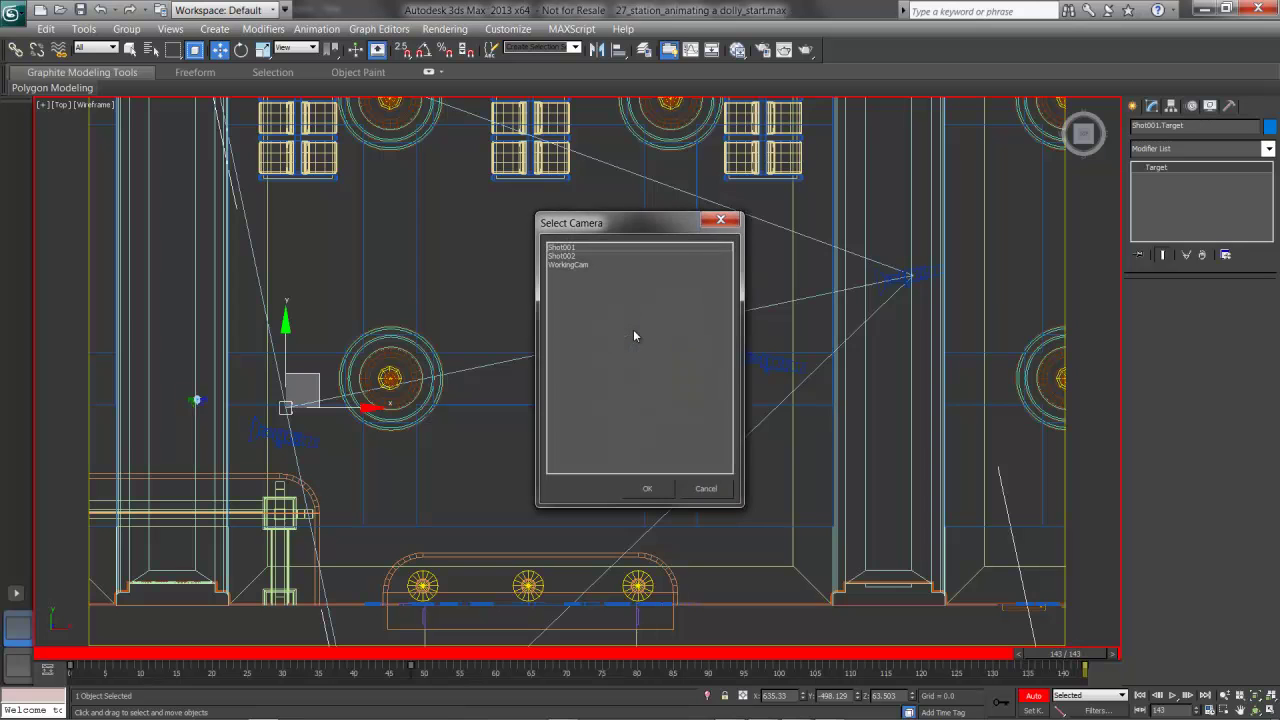
double_click(560, 250)
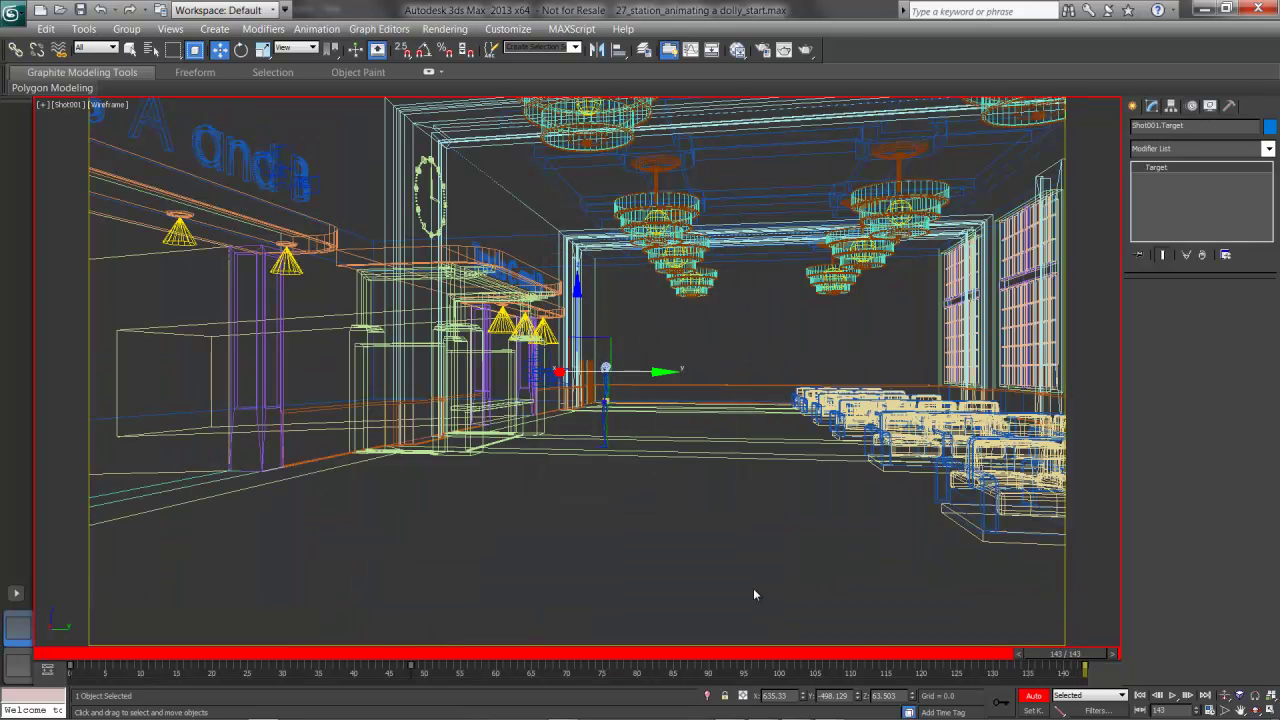
left_click(1224, 694)
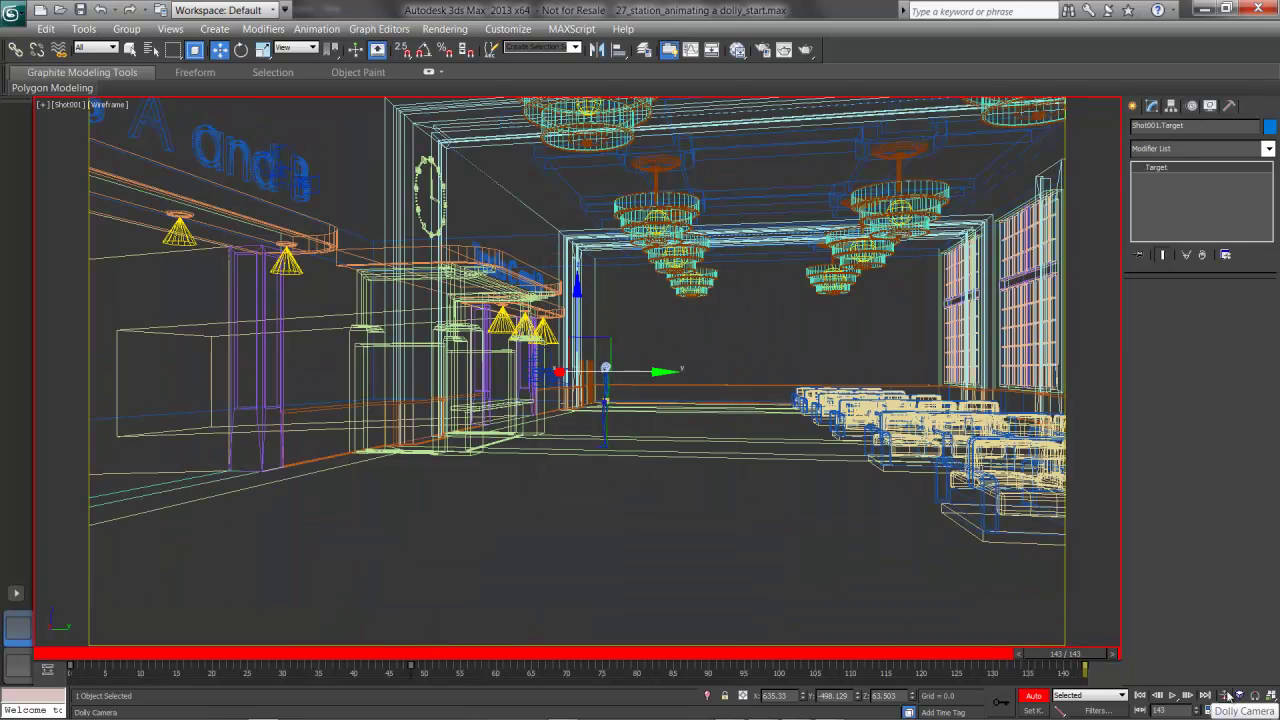
left_click_drag(595, 462, 615, 433)
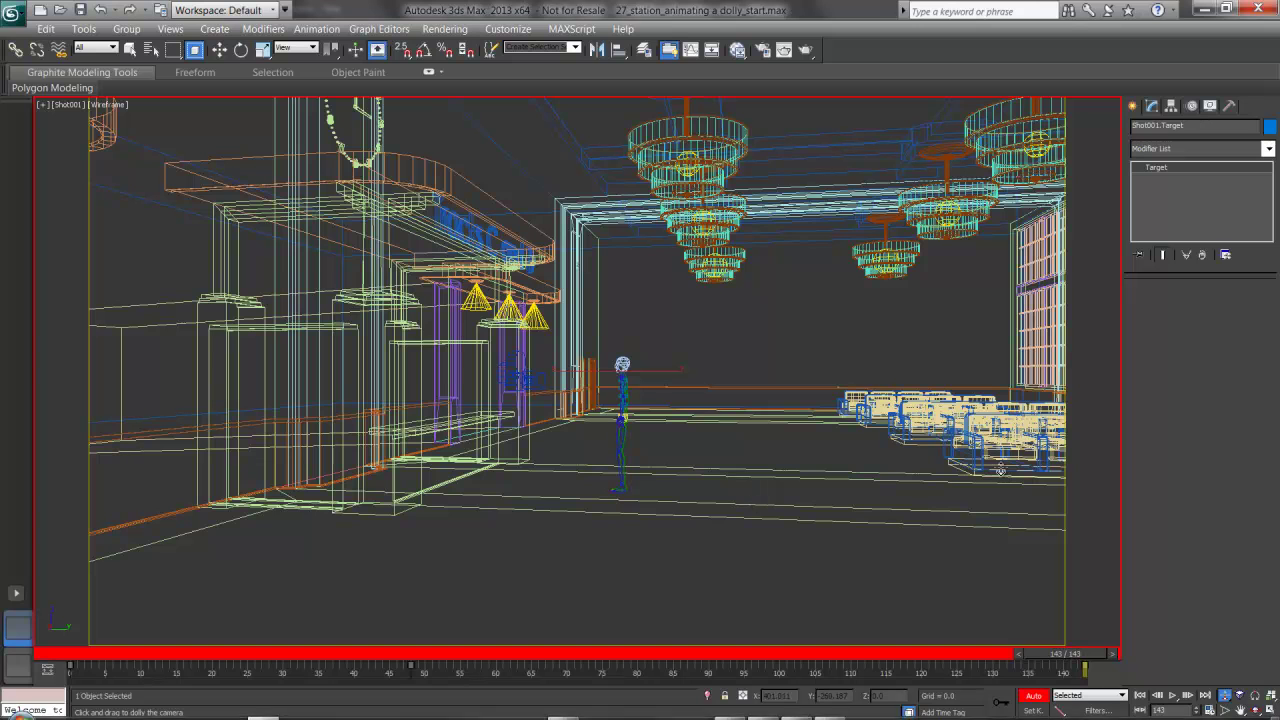
Turn off Auto Key and play the camera animation from the first frame.
left_click(1032, 695)
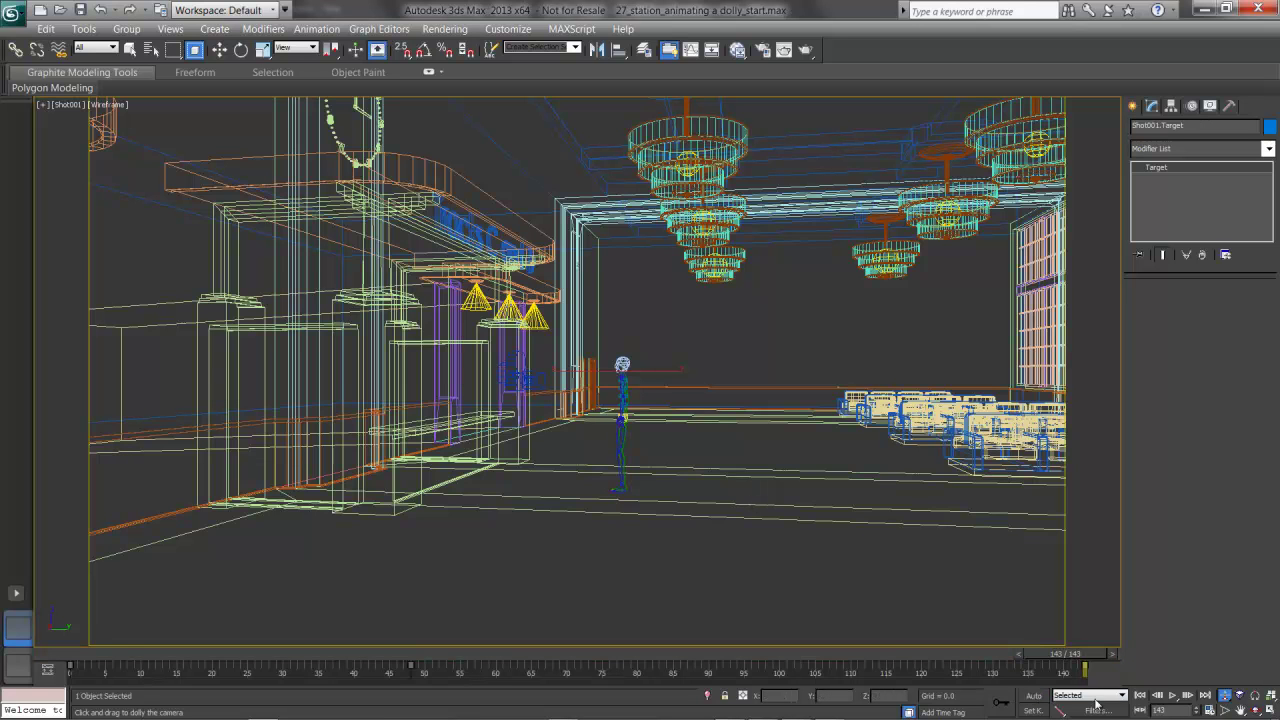
left_click(1141, 697)
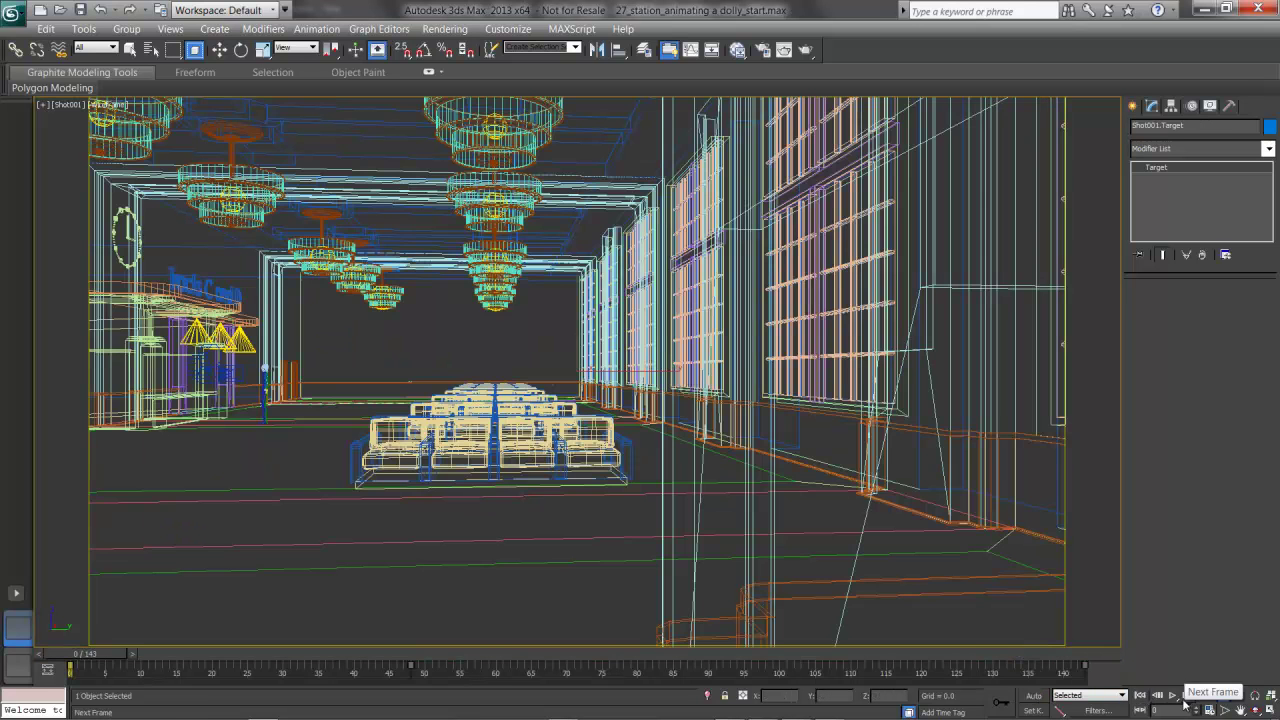
left_click(1173, 696)
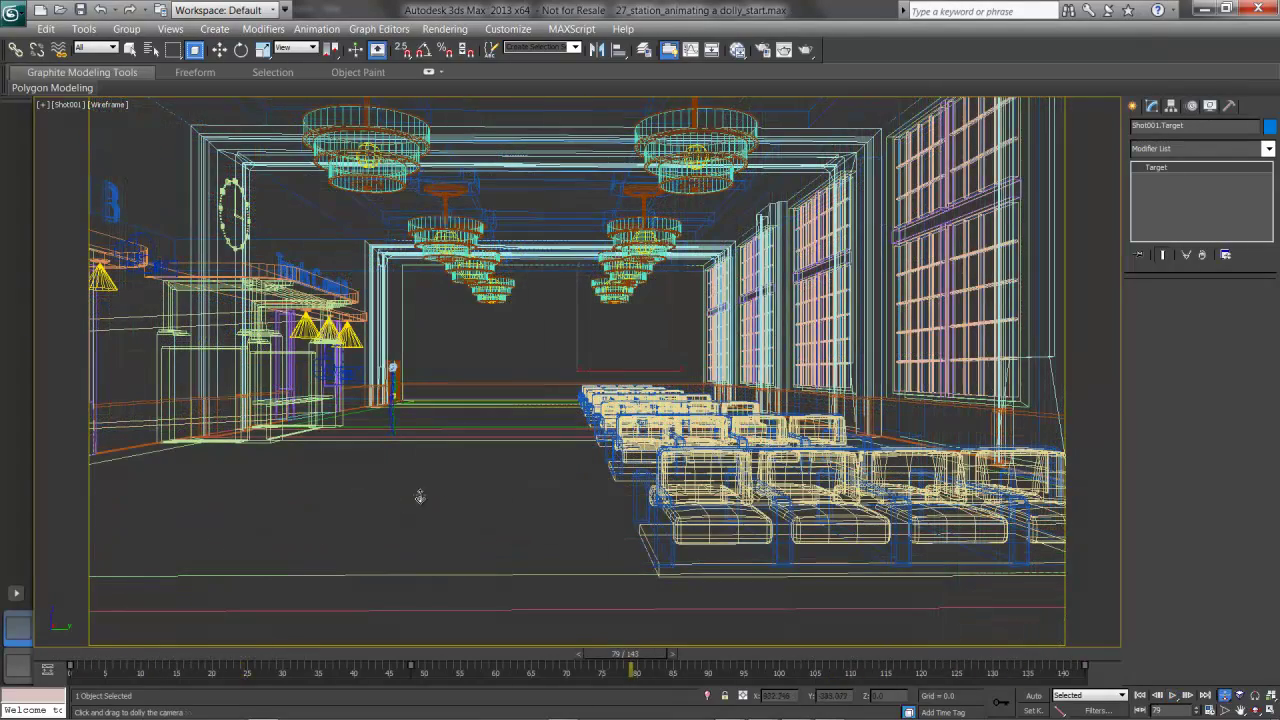
Open the mini curve editor and undock it into a floating window framing all the target's position curves.
left_click(46, 672)
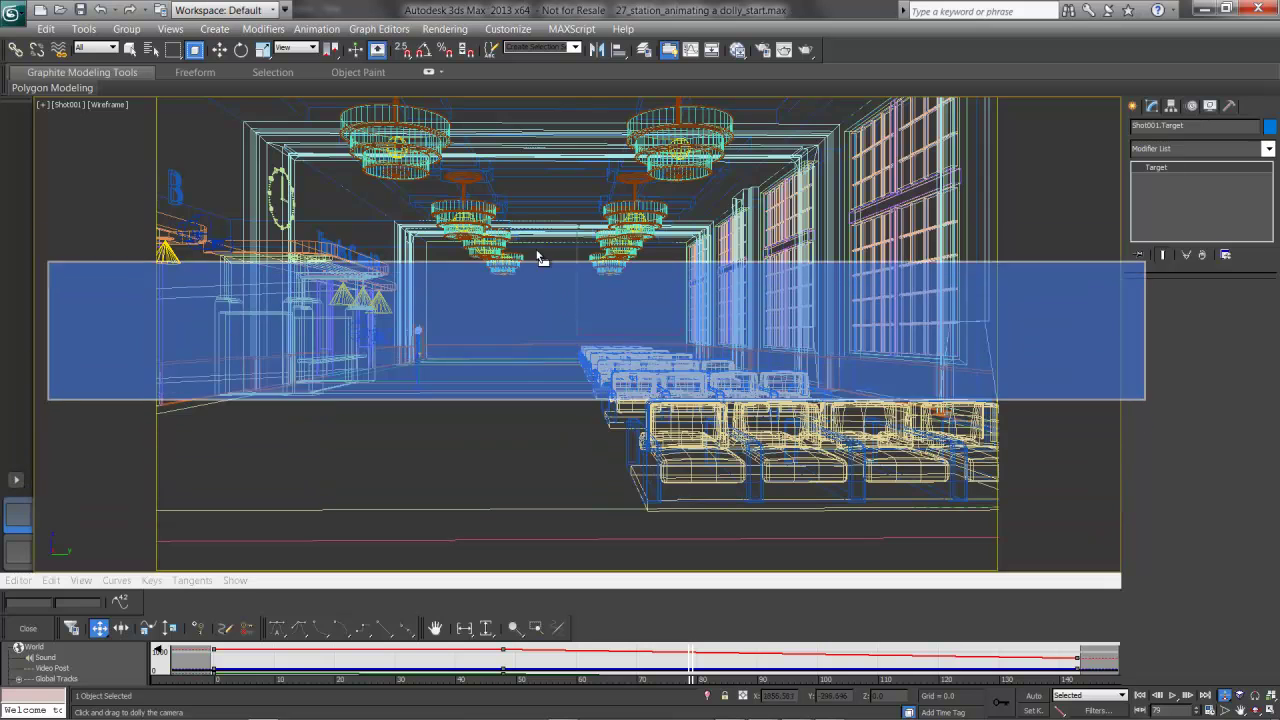
left_click_drag(531, 191, 531, 191)
left_click_drag(481, 316, 481, 628)
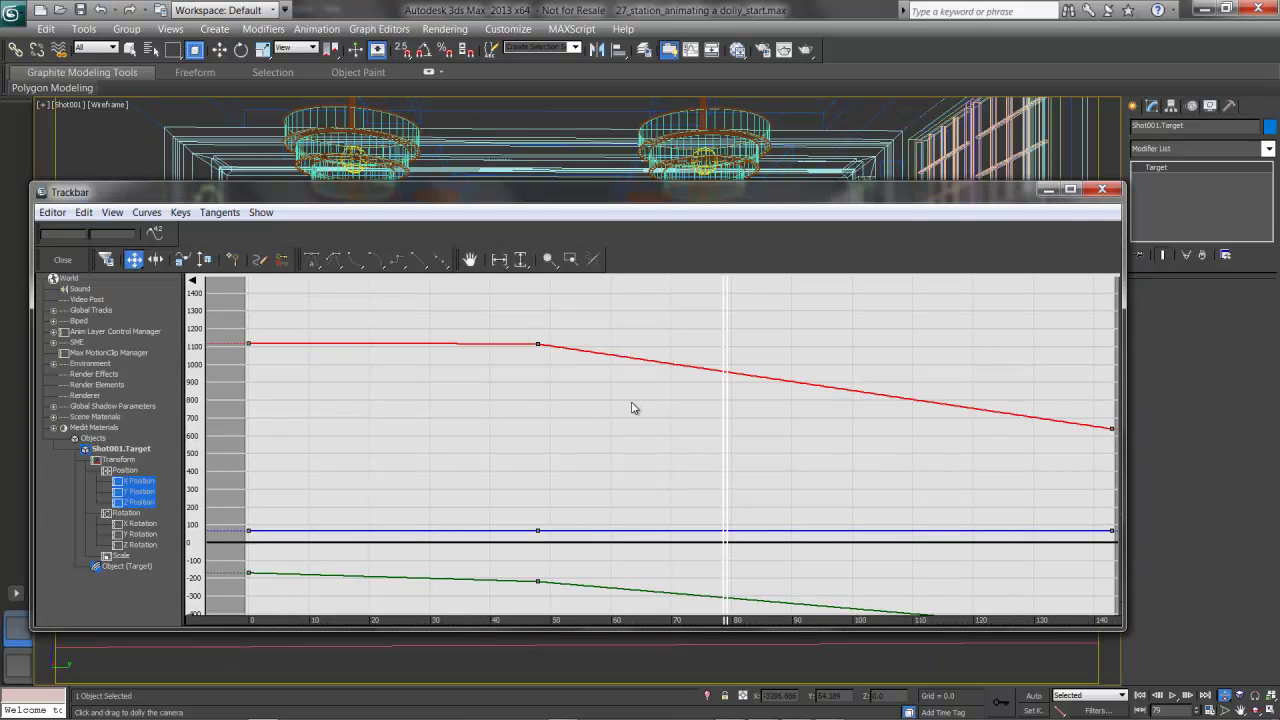
scroll(631, 408, "down", 4)
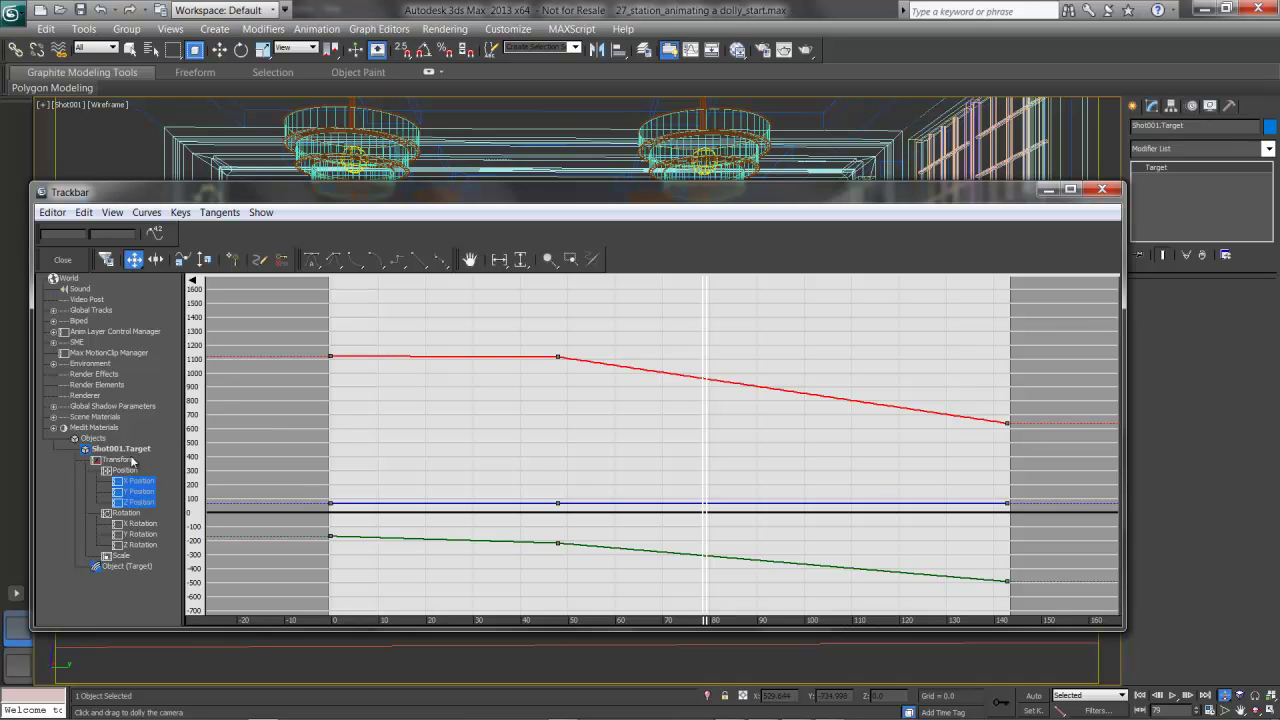
Select the Shot001 camera and set the tangents of all its position keys to auto.
right_click(560, 143)
right_click(555, 145)
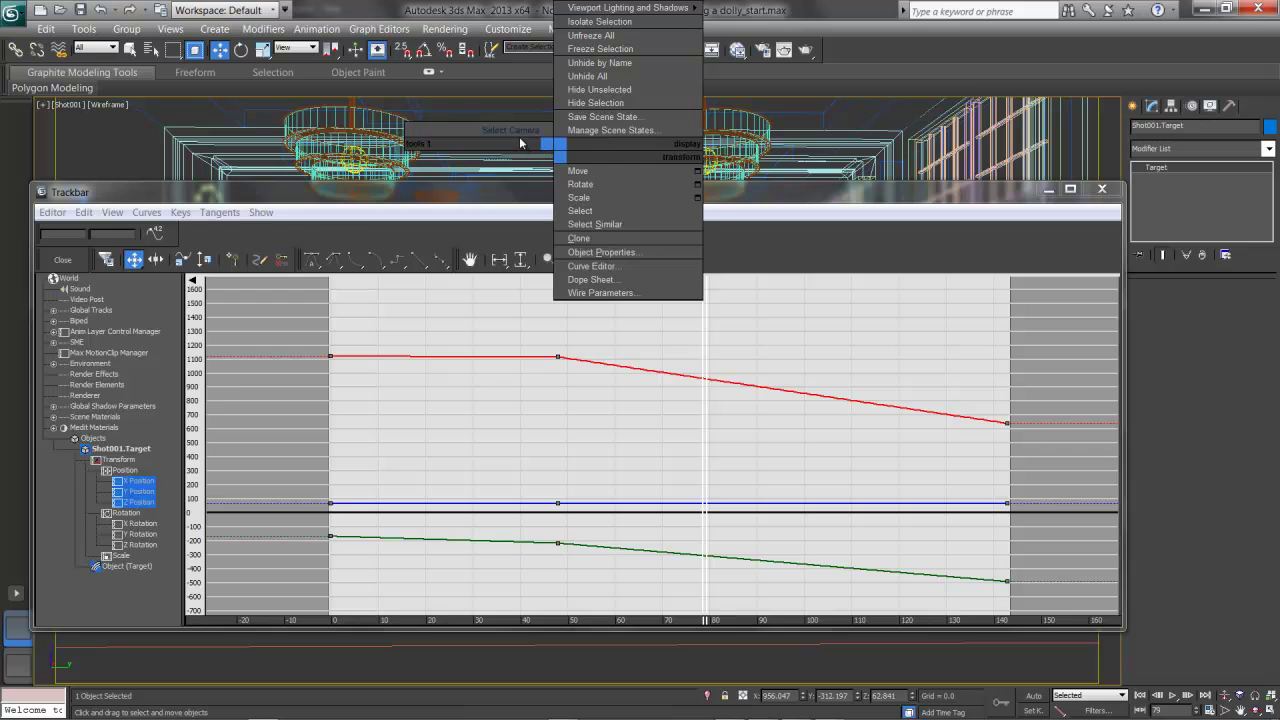
left_click(519, 134)
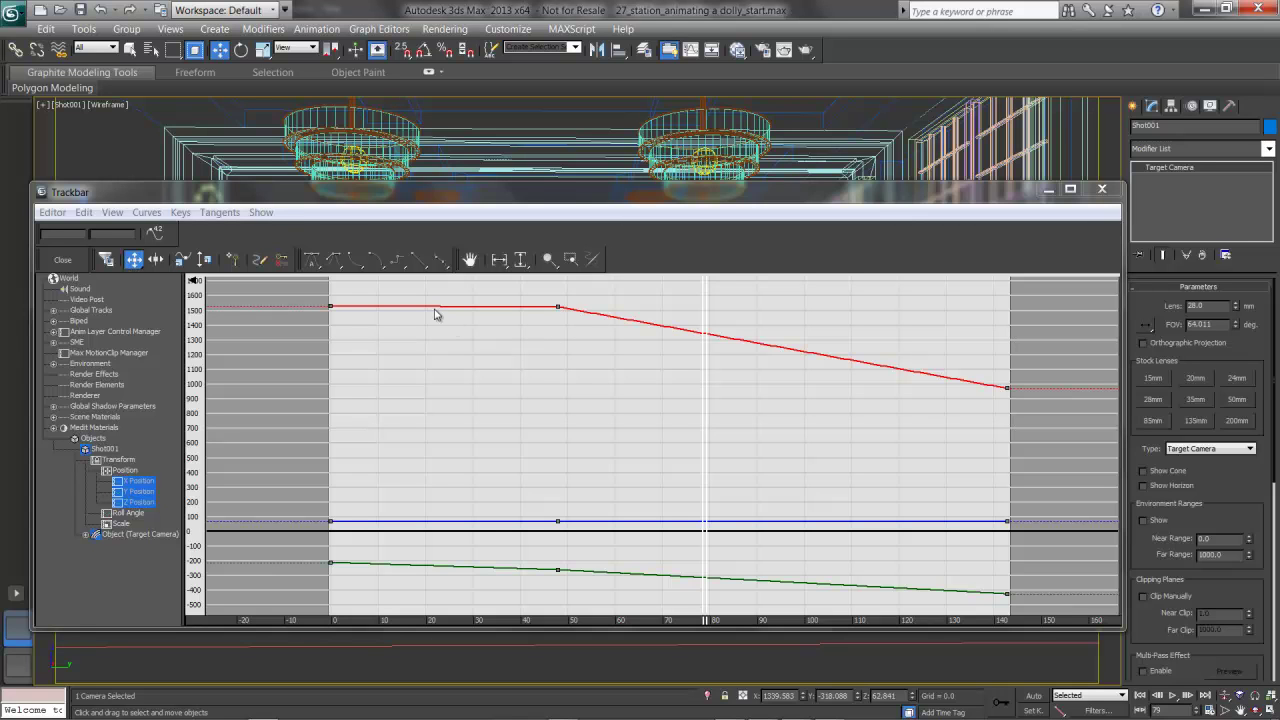
left_click_drag(312, 293, 1037, 432)
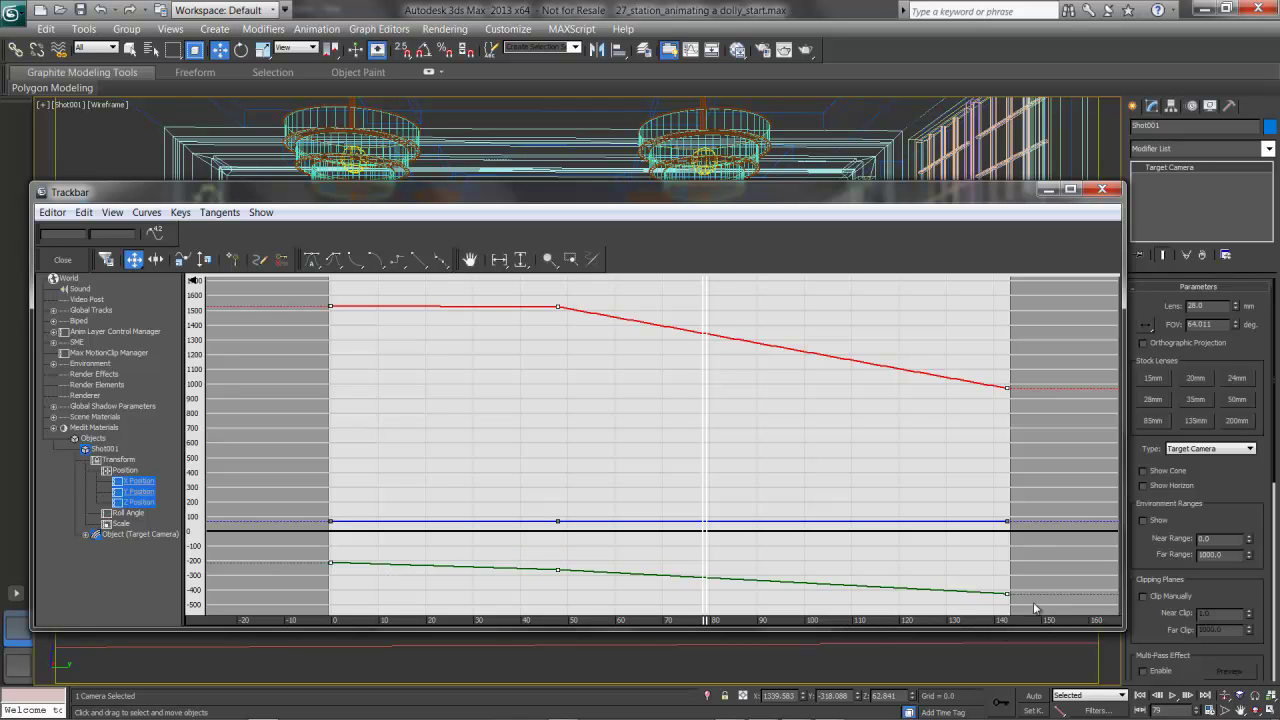
left_click(312, 262)
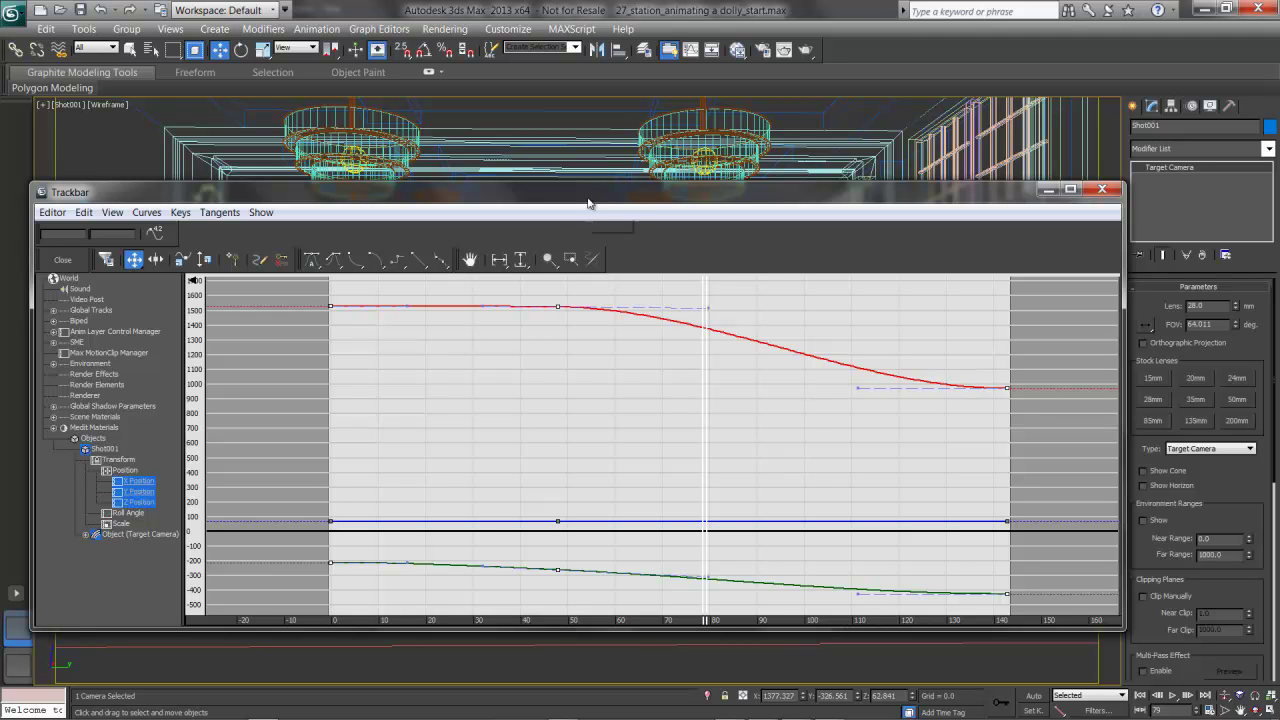
Select the Shot001 camera's target and set the tangents of all its position keys to auto.
right_click(594, 167)
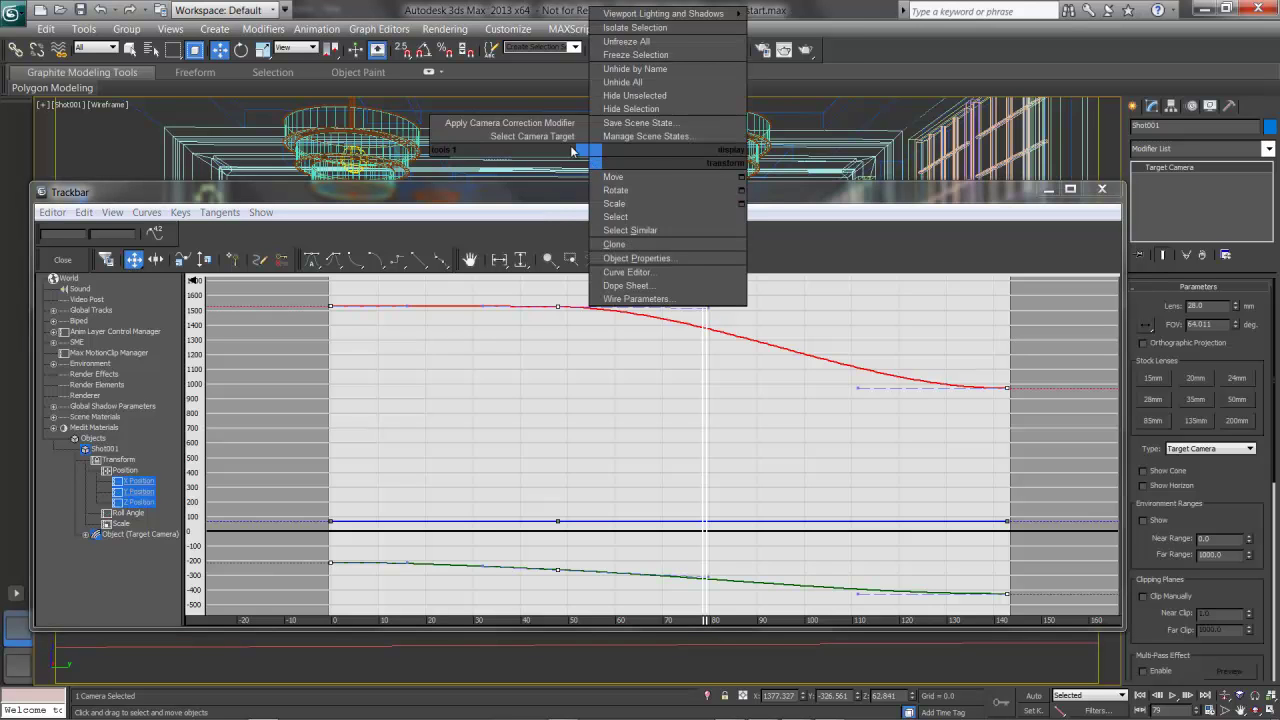
left_click(558, 137)
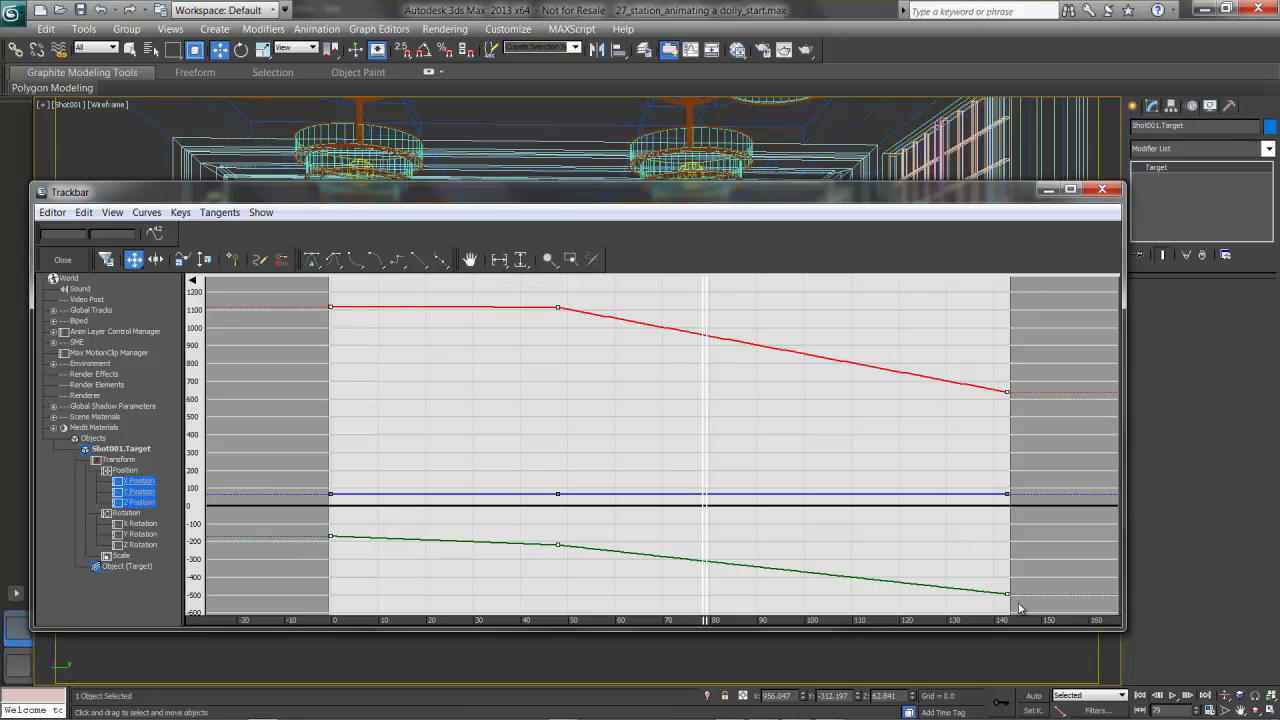
left_click(312, 260)
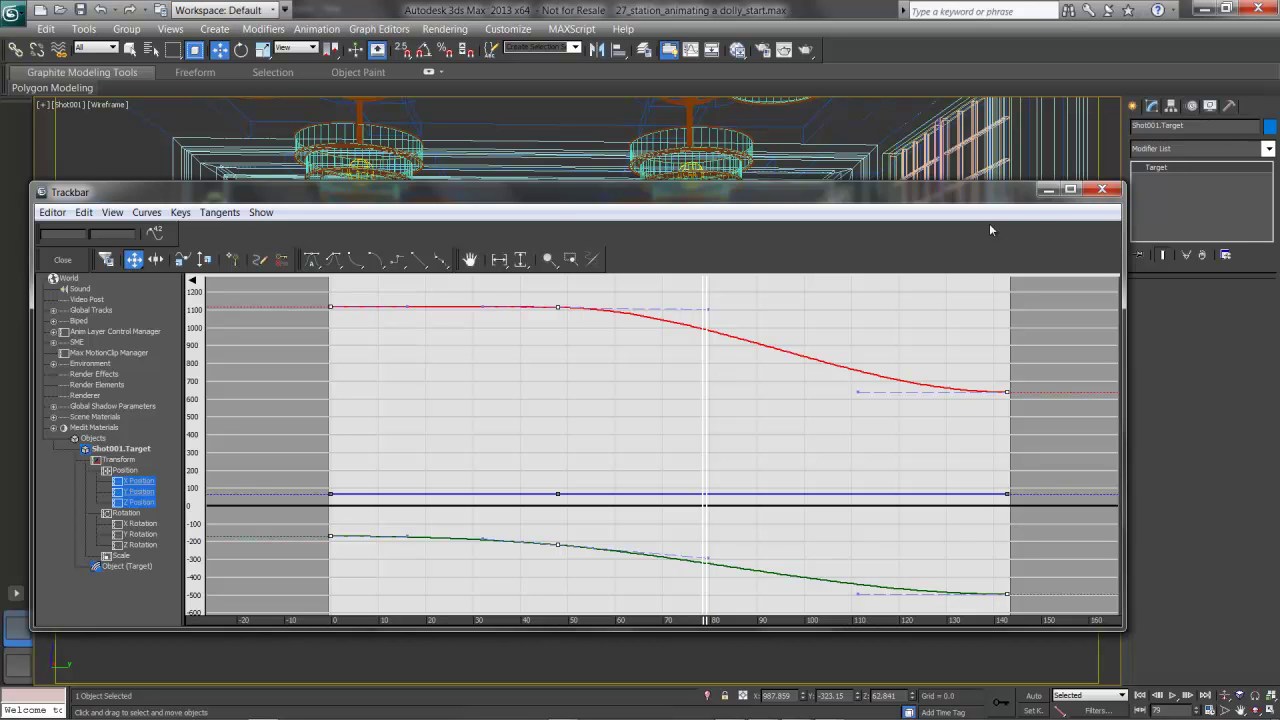
Close the floating curve editor and play the camera animation from the first frame, stopping playback partway through.
left_click(1102, 189)
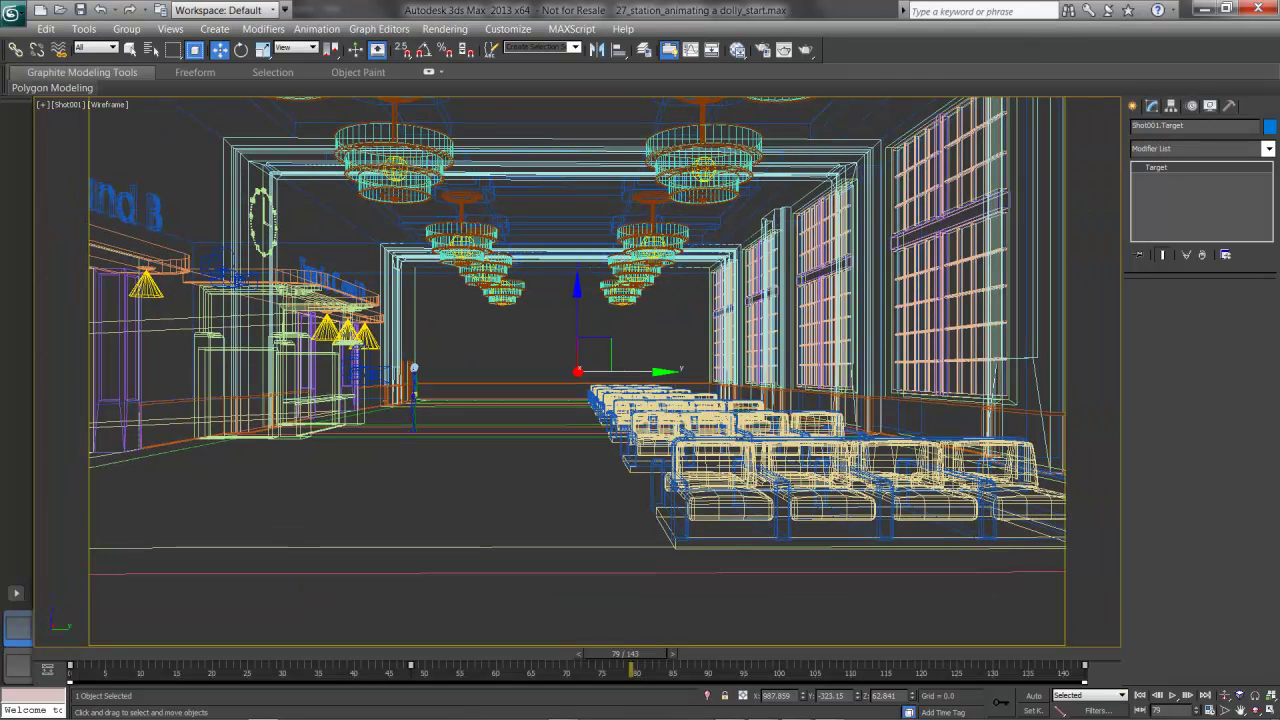
left_click(1140, 695)
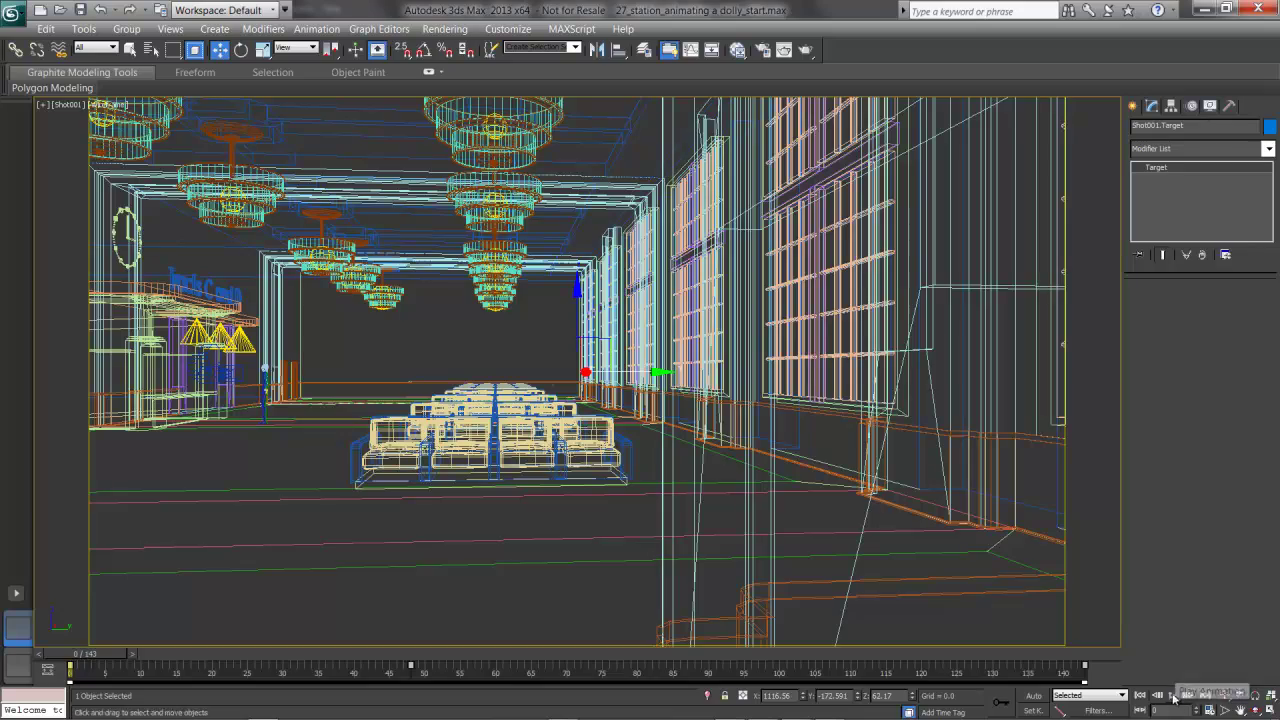
left_click(1173, 696)
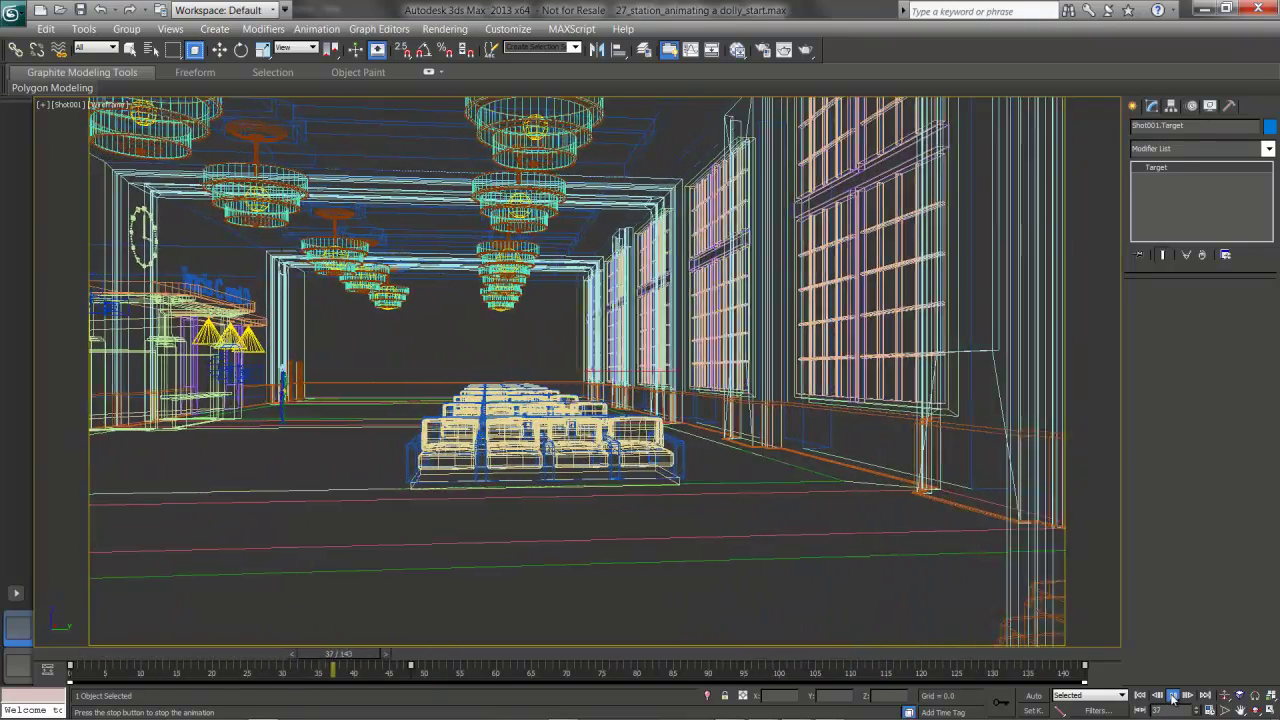
left_click(1173, 697)
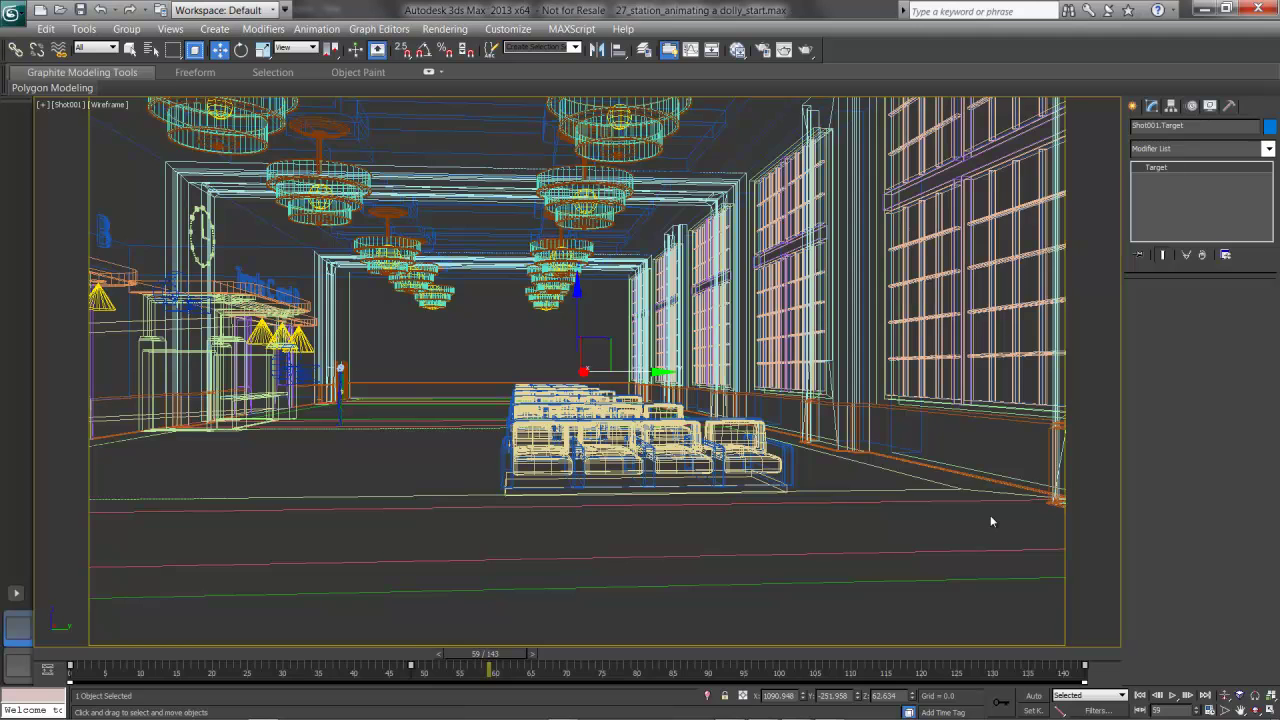
Shade the camera view as Realistic and create an animated AVI preview from it using Microsoft Video 1 with increased compression quality.
key("F3")
left_click(1140, 695)
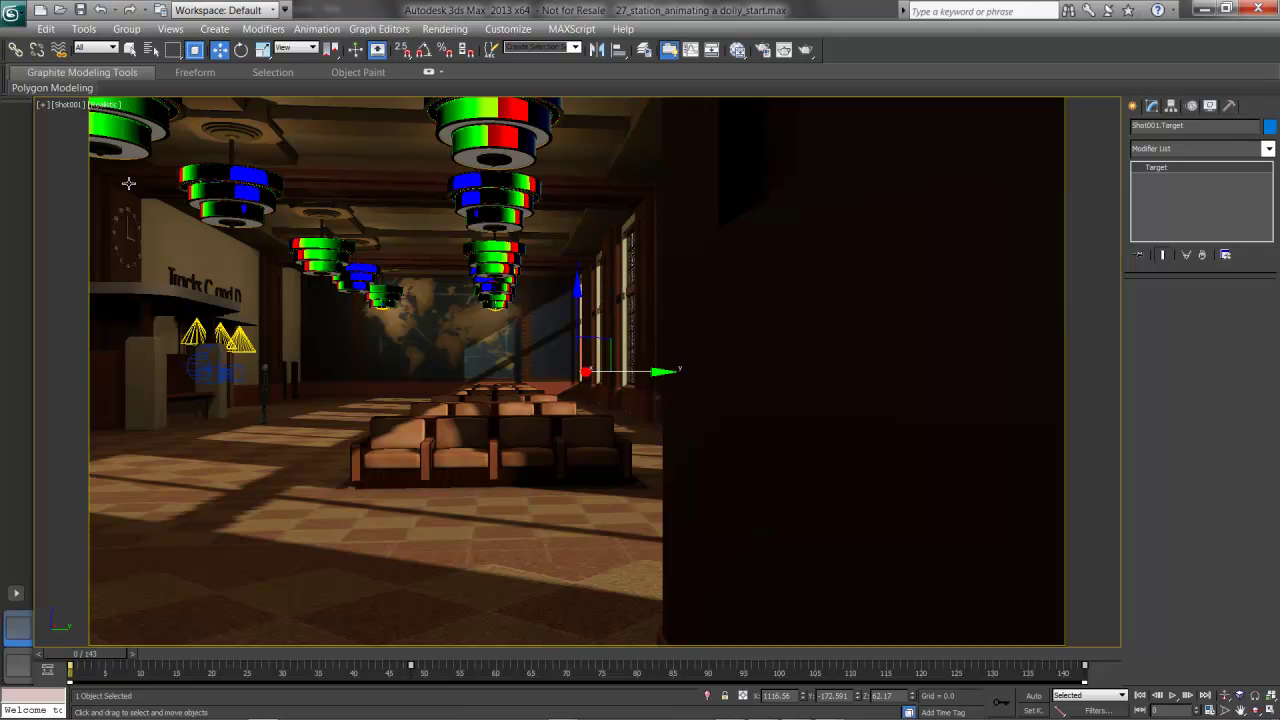
left_click(42, 105)
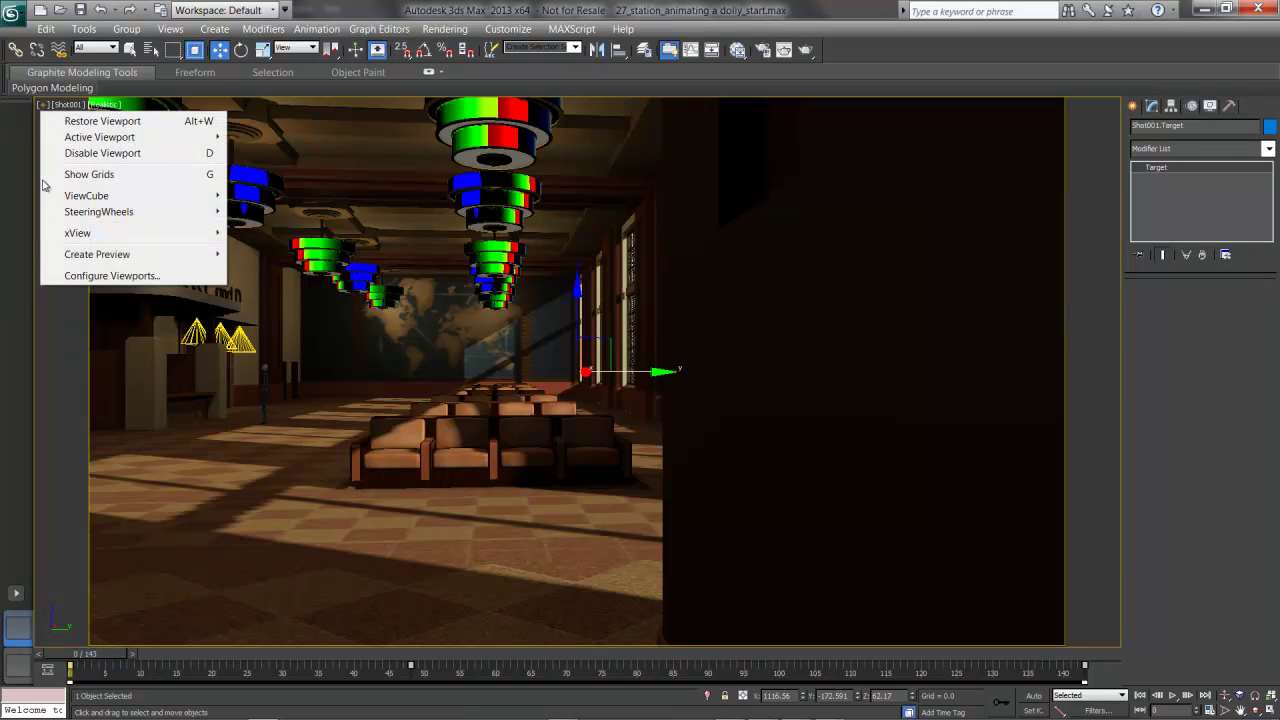
mouse_move(165, 257)
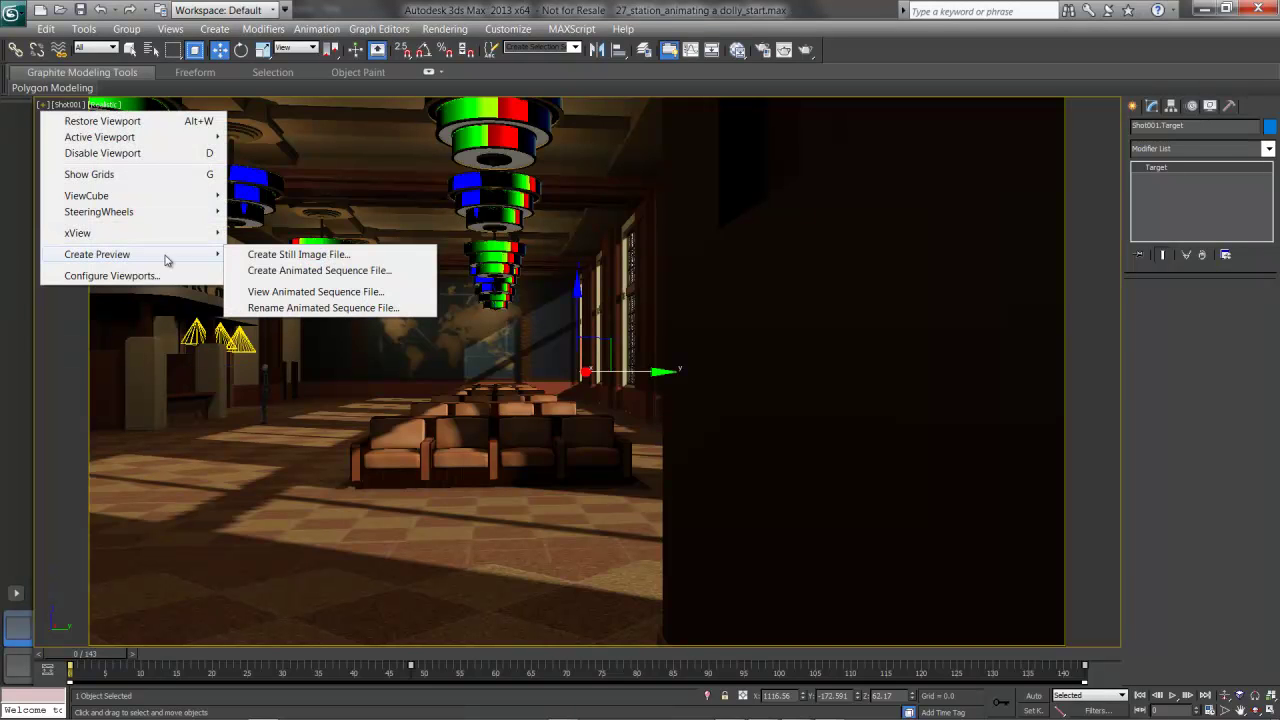
left_click(302, 271)
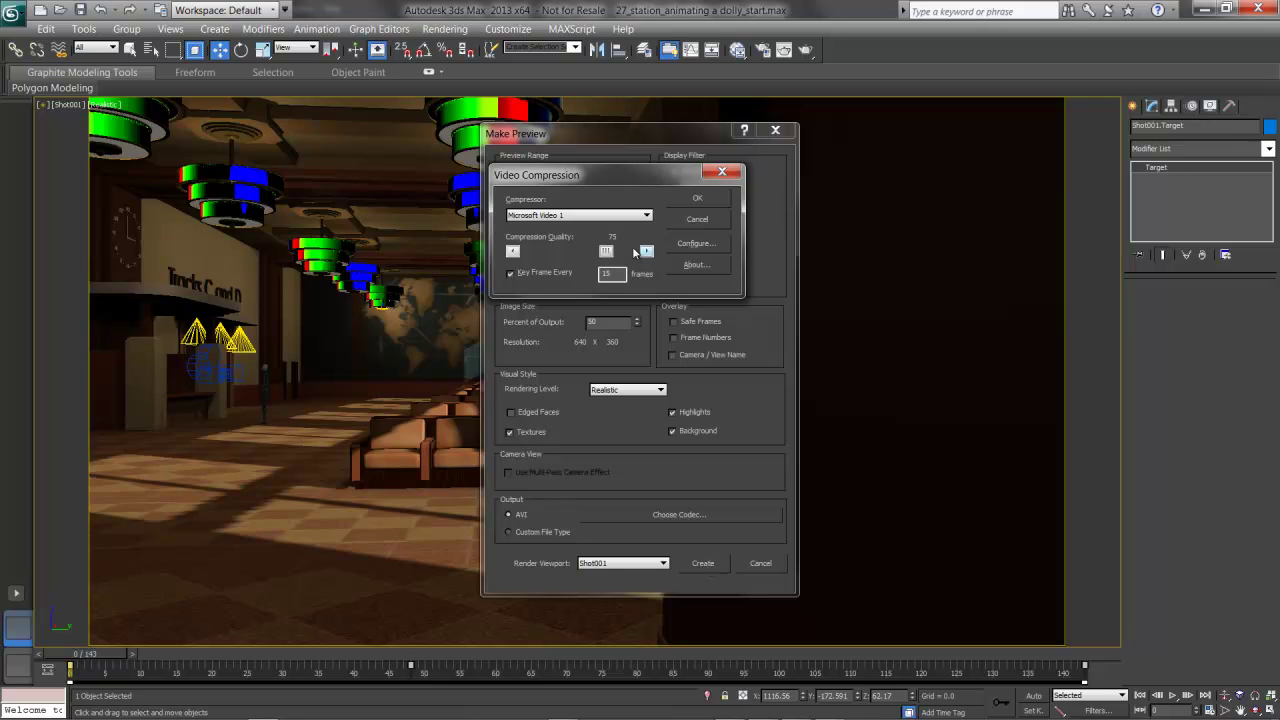
left_click(636, 251)
left_click(700, 198)
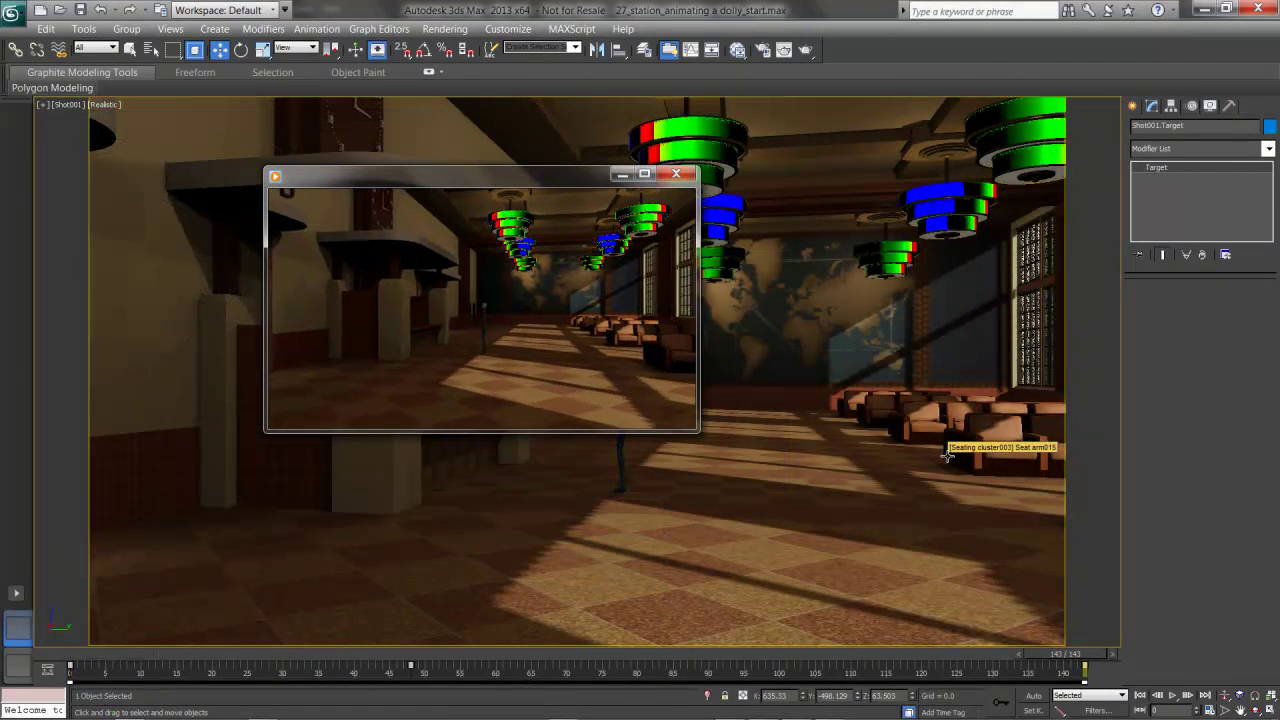
Watch the camera move in the preview video and close the player.
mouse_move(517, 182)
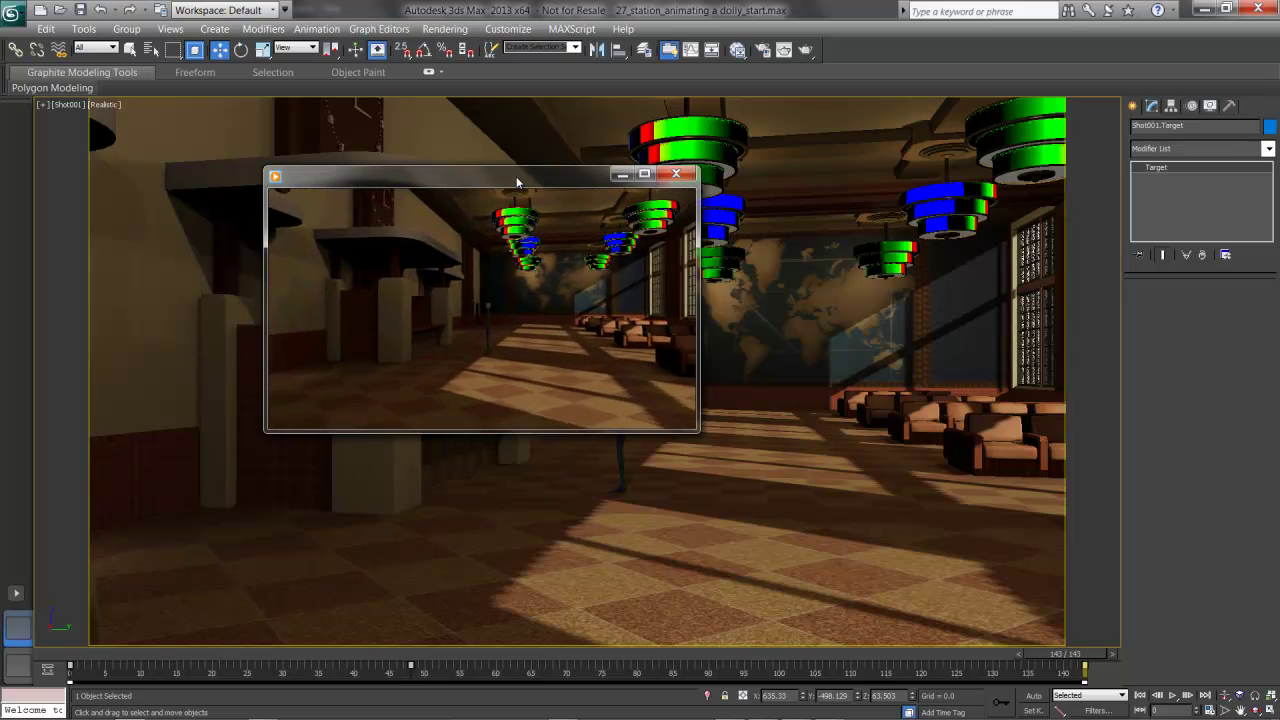
mouse_move(568, 199)
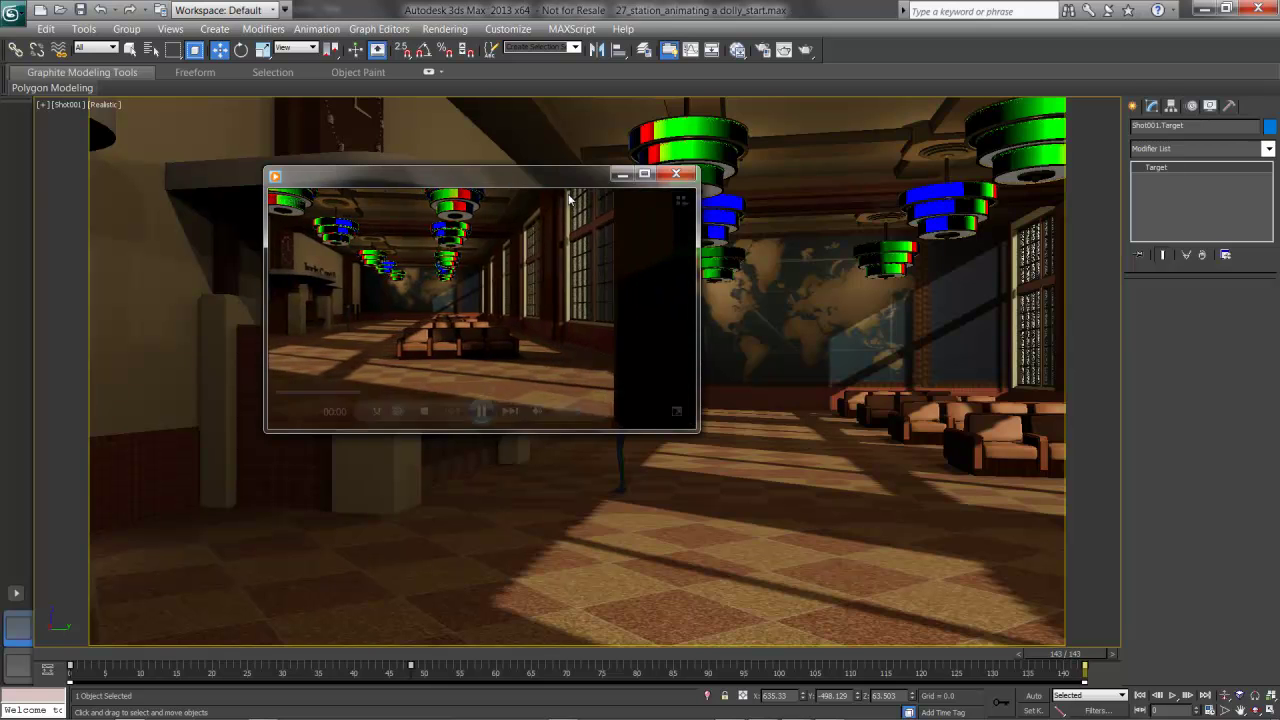
left_click(676, 173)
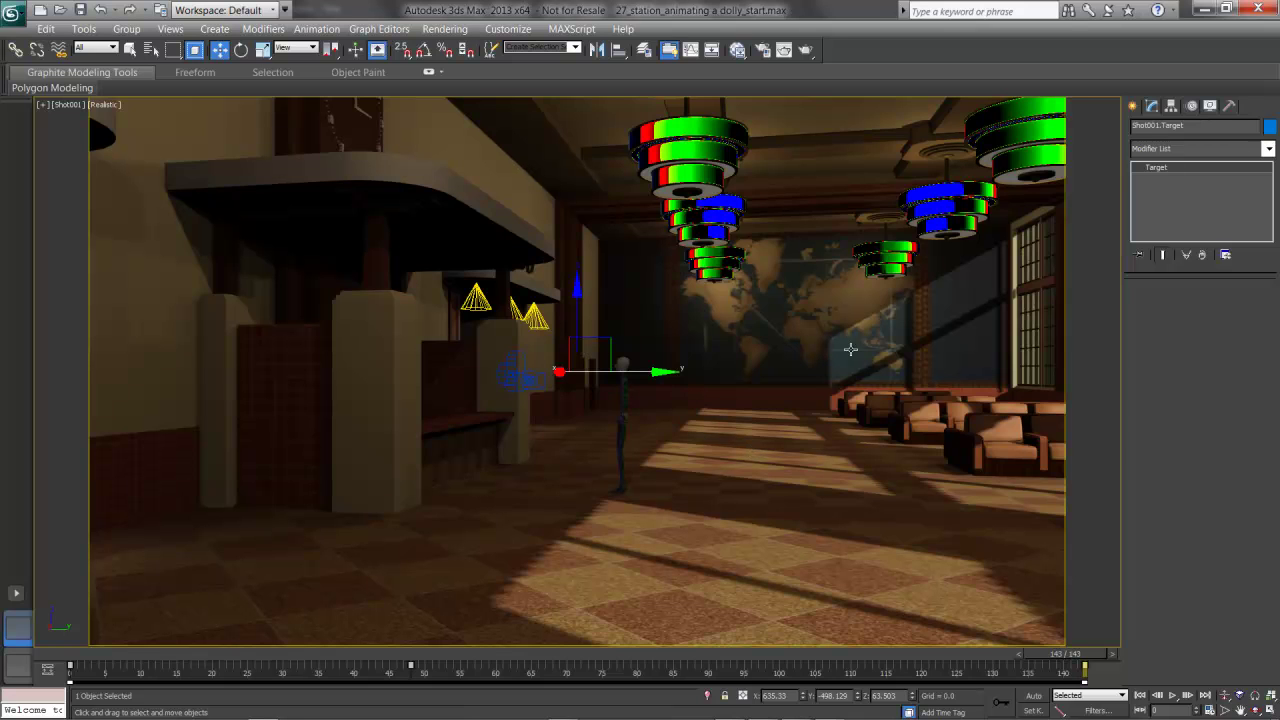
Lengthen the animation to a frame count of 192 in the time configuration.
left_click(1207, 710)
left_click_drag(727, 390, 642, 400)
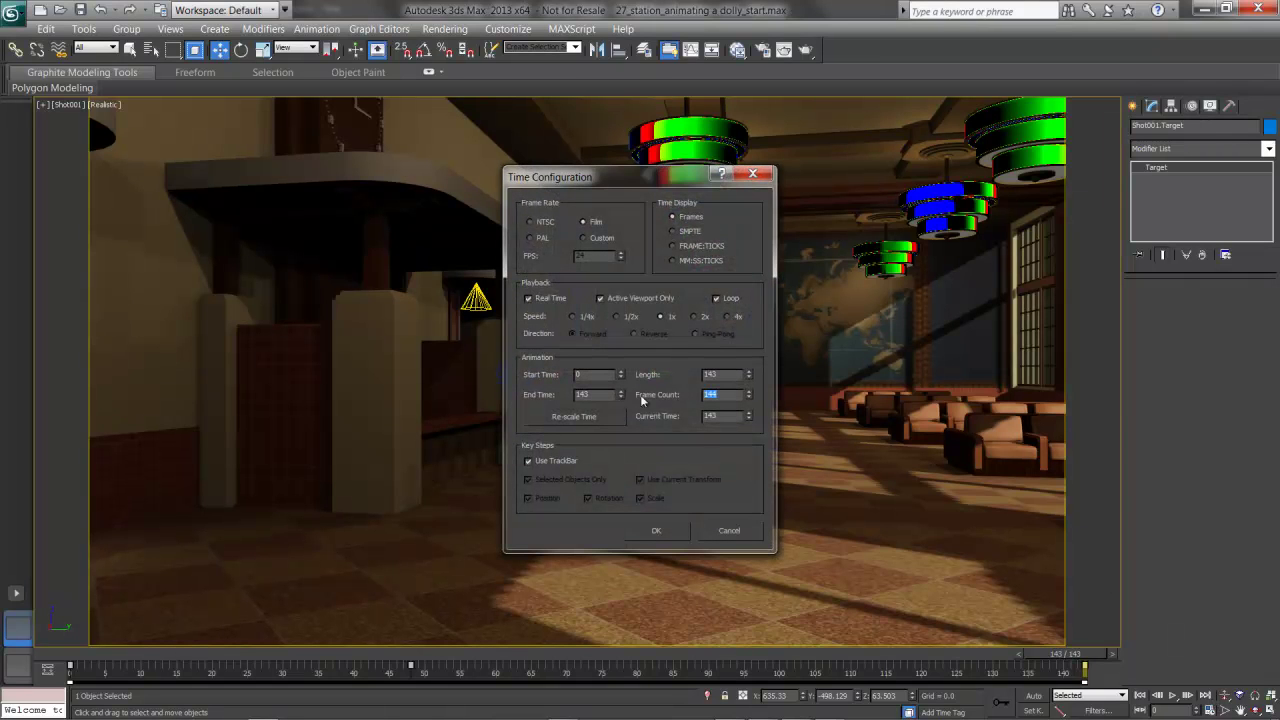
type("192")
key("Tab")
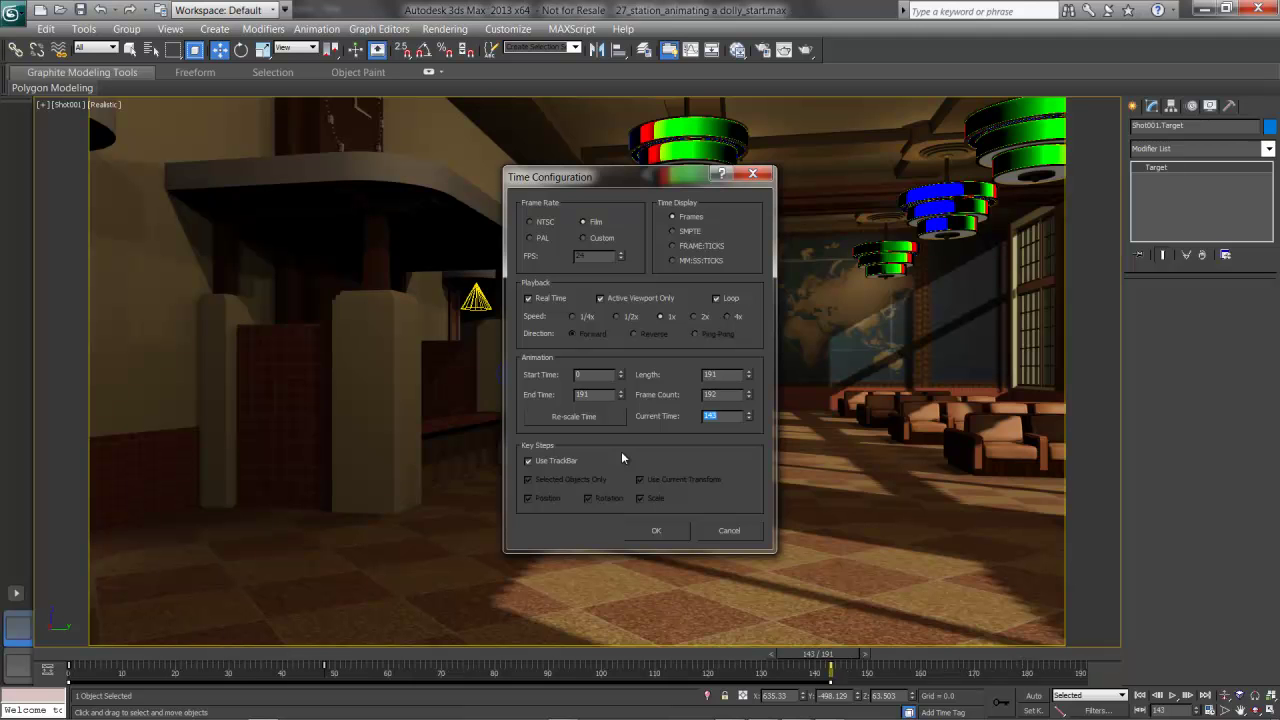
left_click(643, 530)
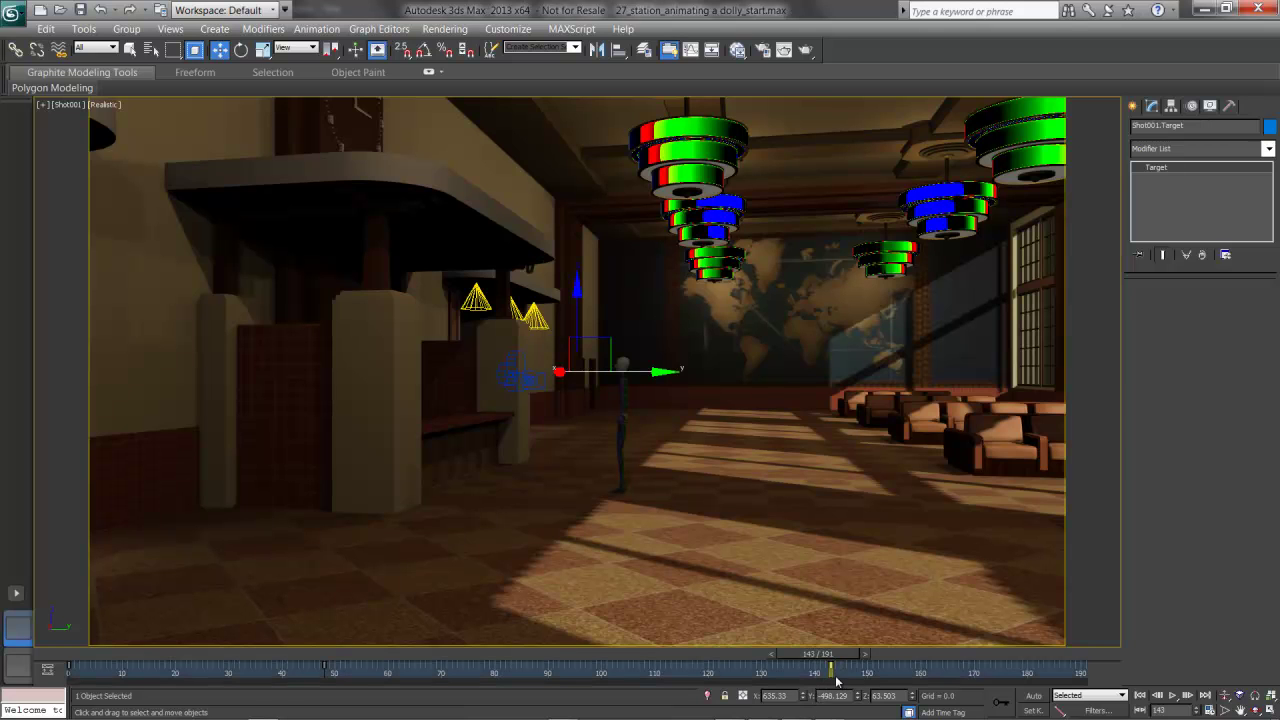
Move the last position key of the Shot001 target and of the Shot001 camera to frame 191.
left_click_drag(858, 673, 630, 613)
left_click_drag(830, 667, 1085, 673)
right_click(822, 386)
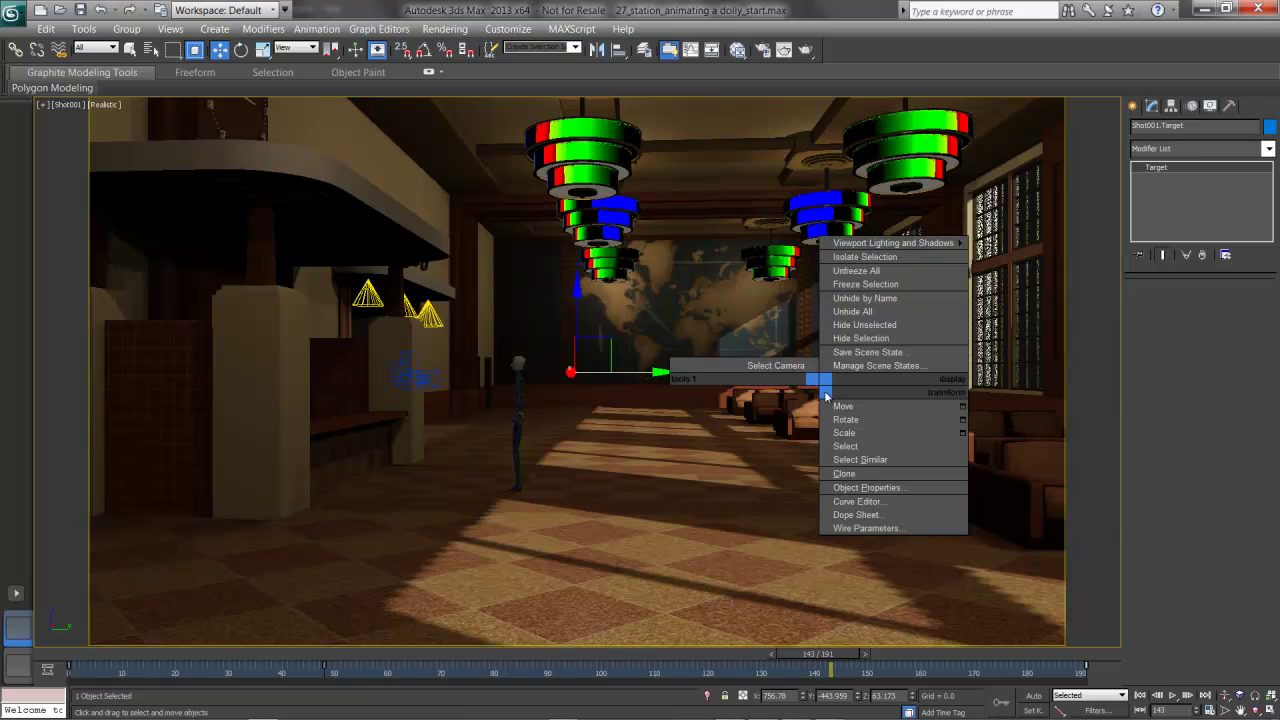
left_click(800, 366)
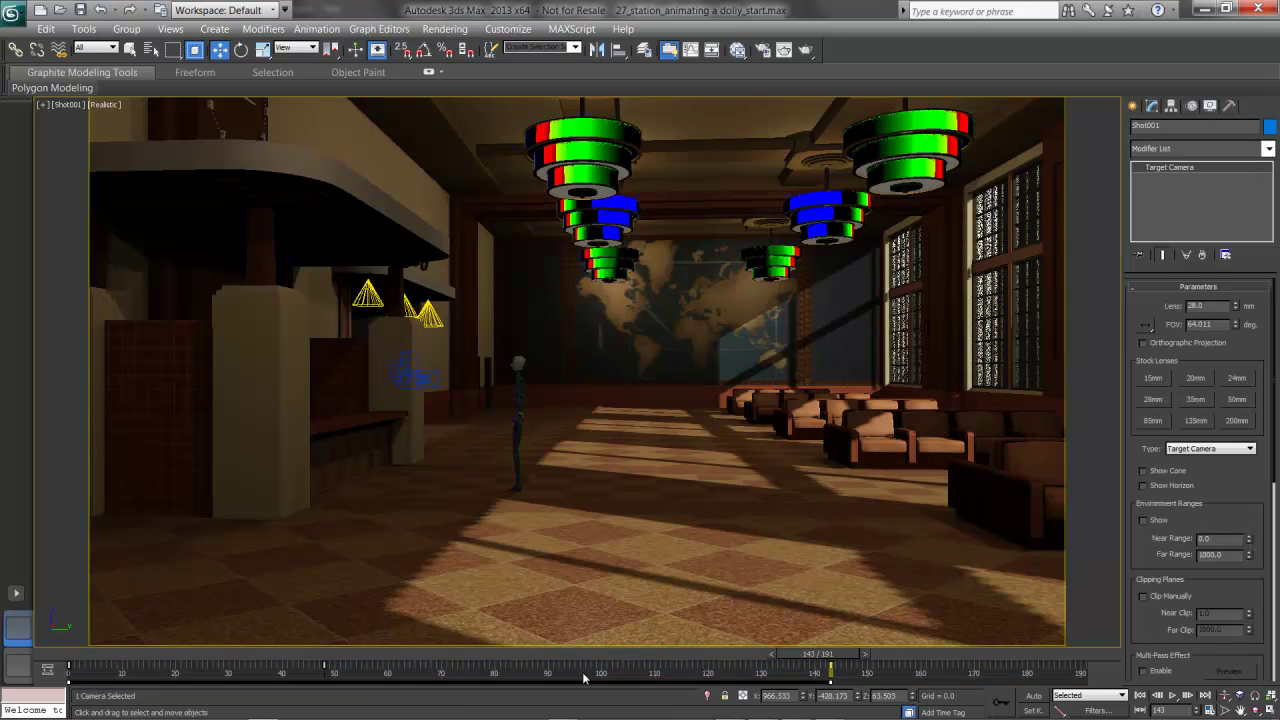
left_click(842, 677)
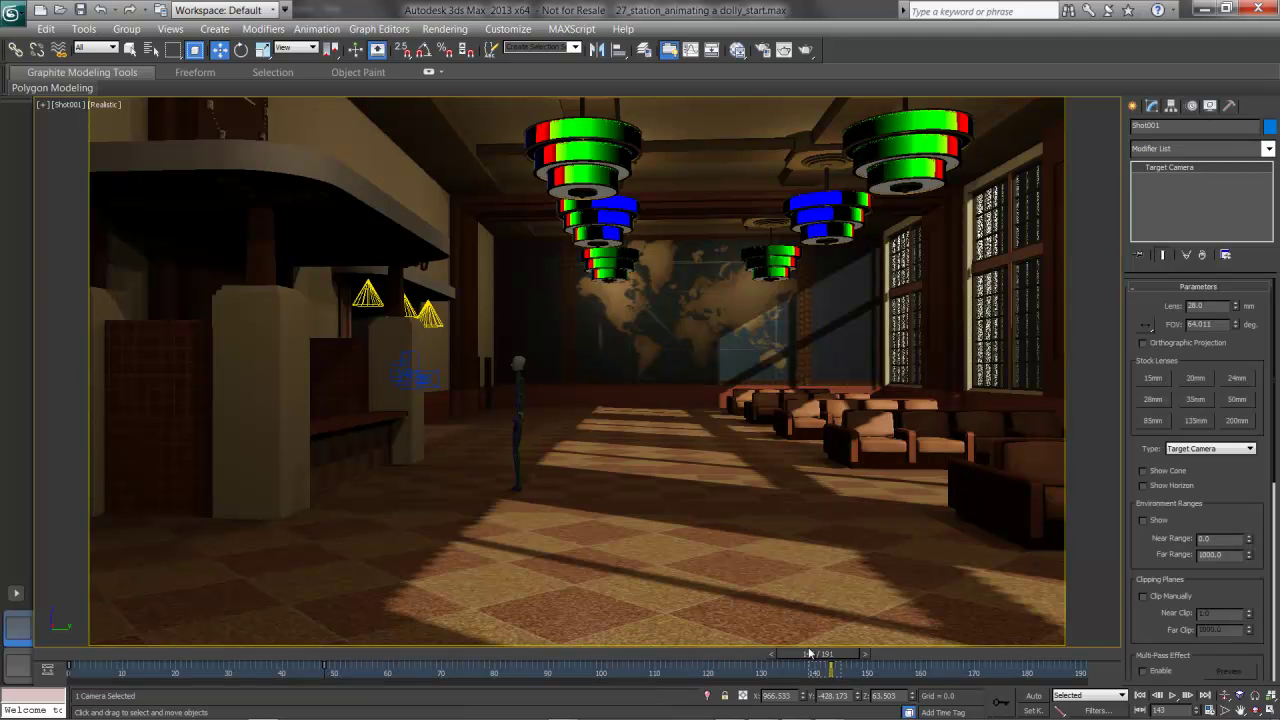
left_click_drag(830, 667, 1084, 668)
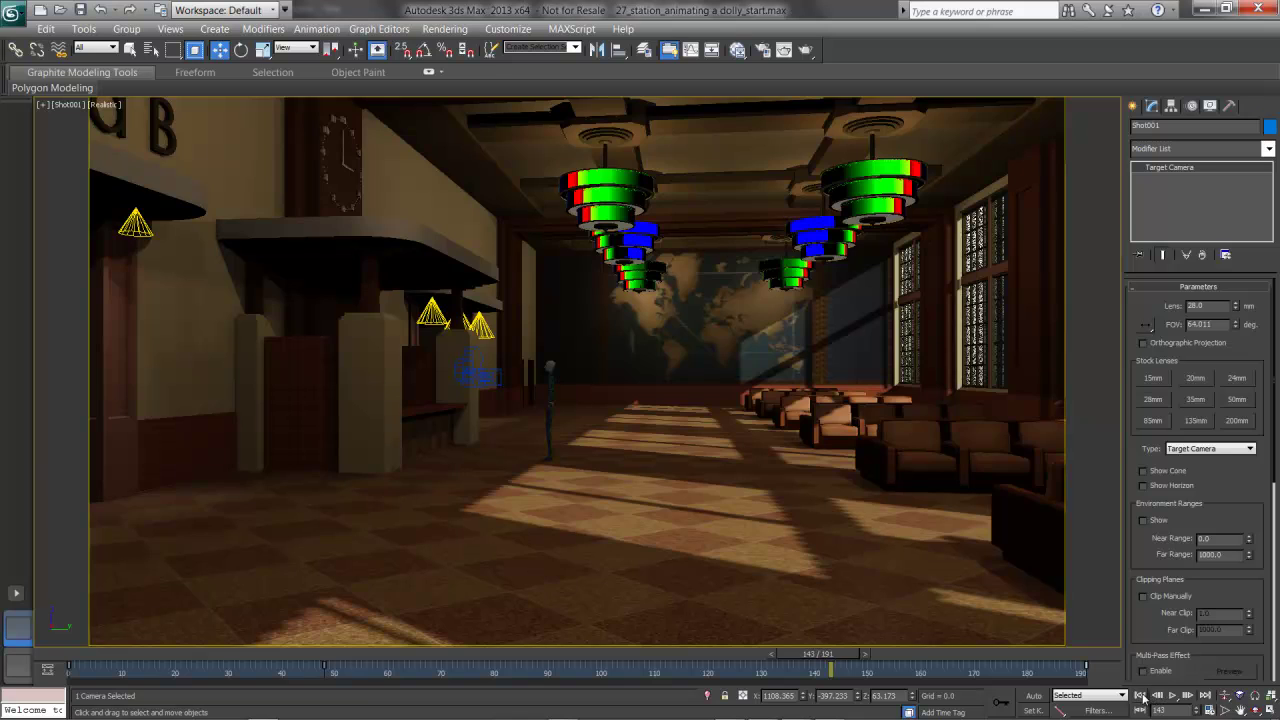
Play the lengthened camera animation in the shaded view from the first frame.
left_click(1140, 695)
left_click(1172, 695)
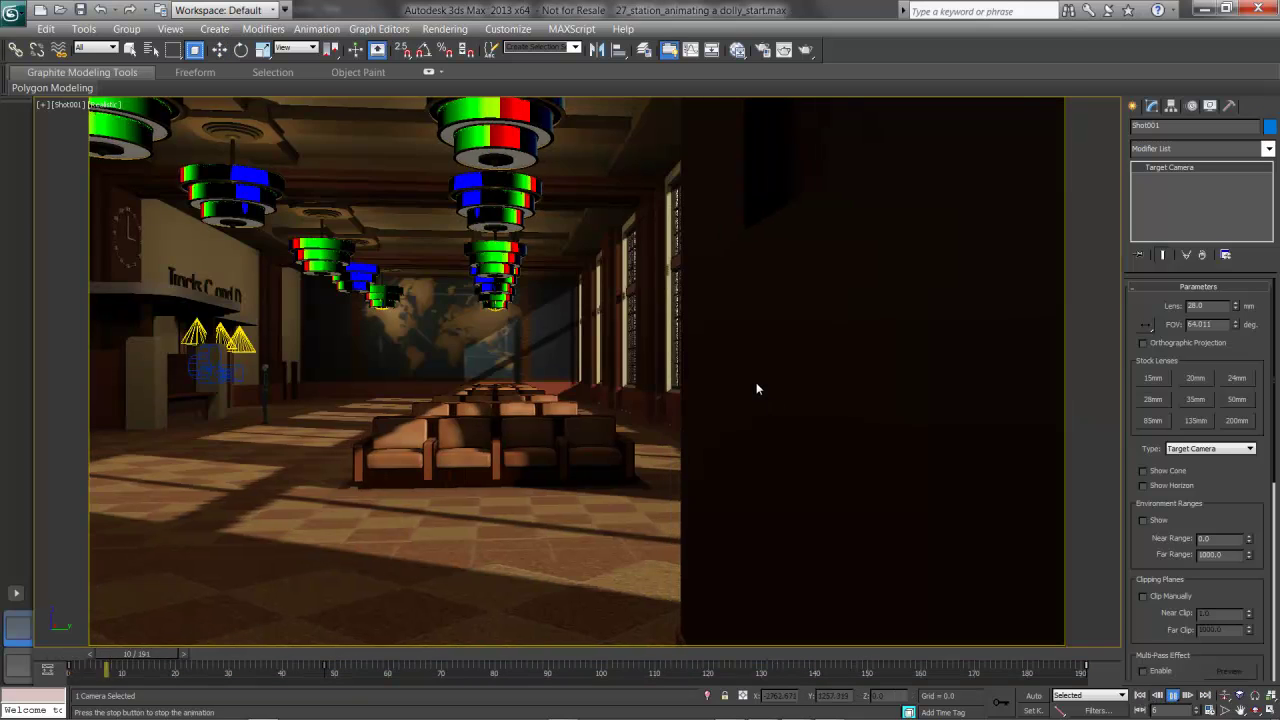